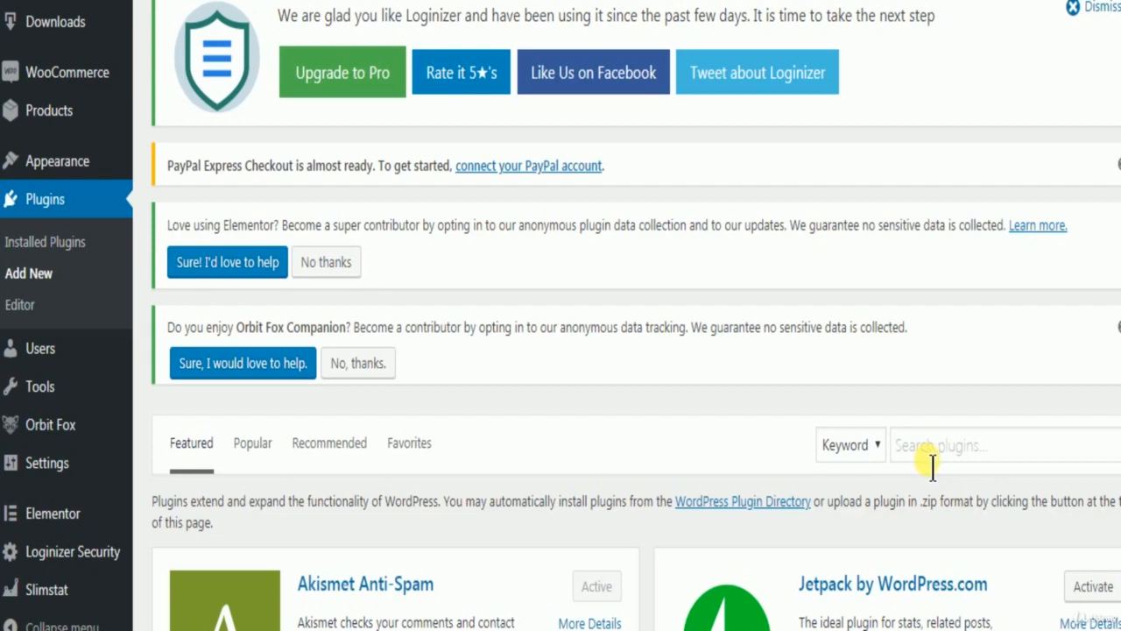
Search the plugin directory for "all in one seo".
scroll(926, 464, up, 3)
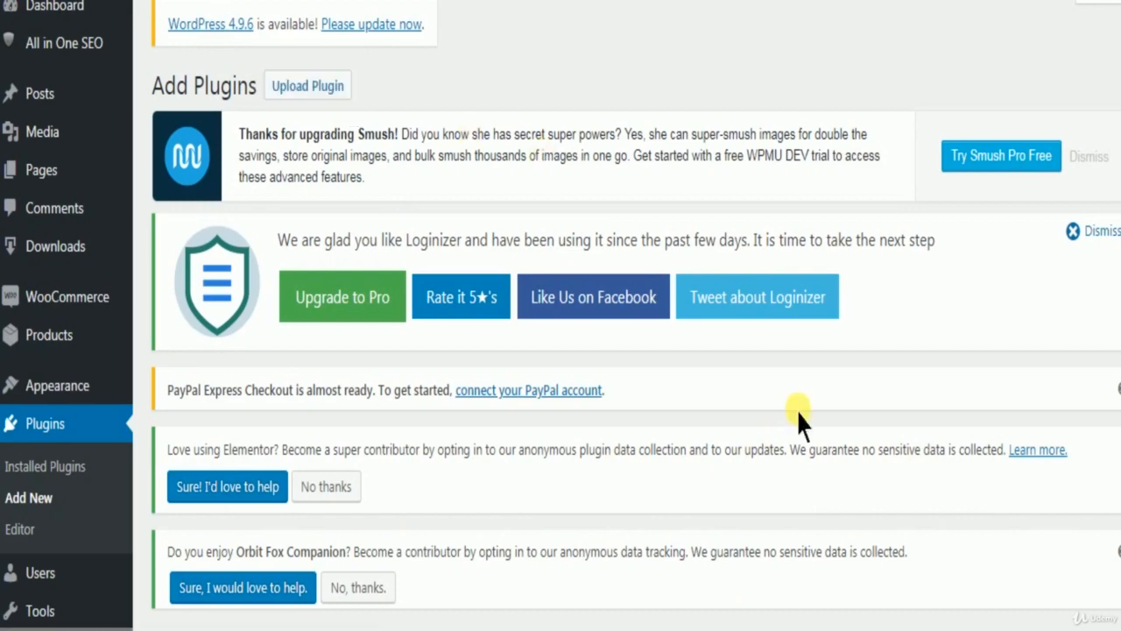
scroll(841, 438, down, 3)
click(933, 457)
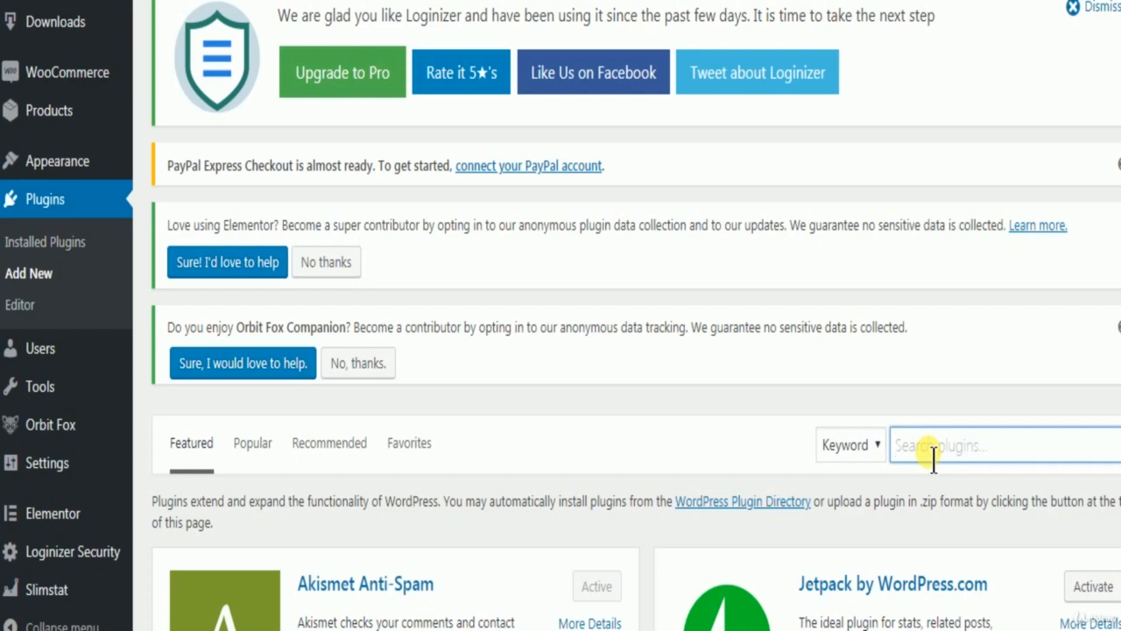
click(933, 452)
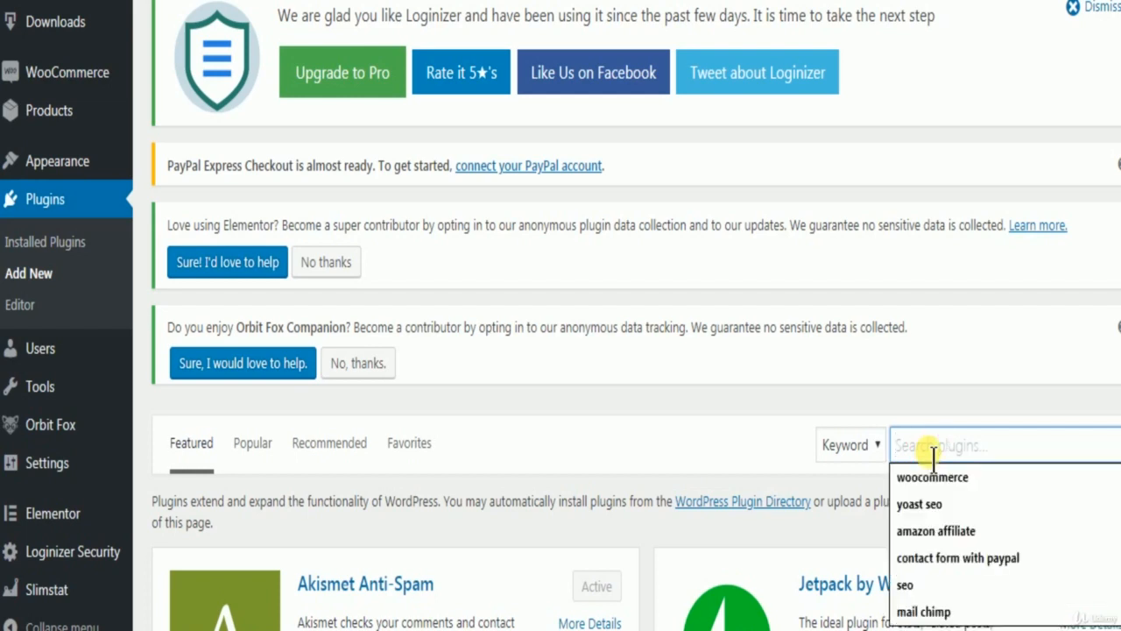
text(al)
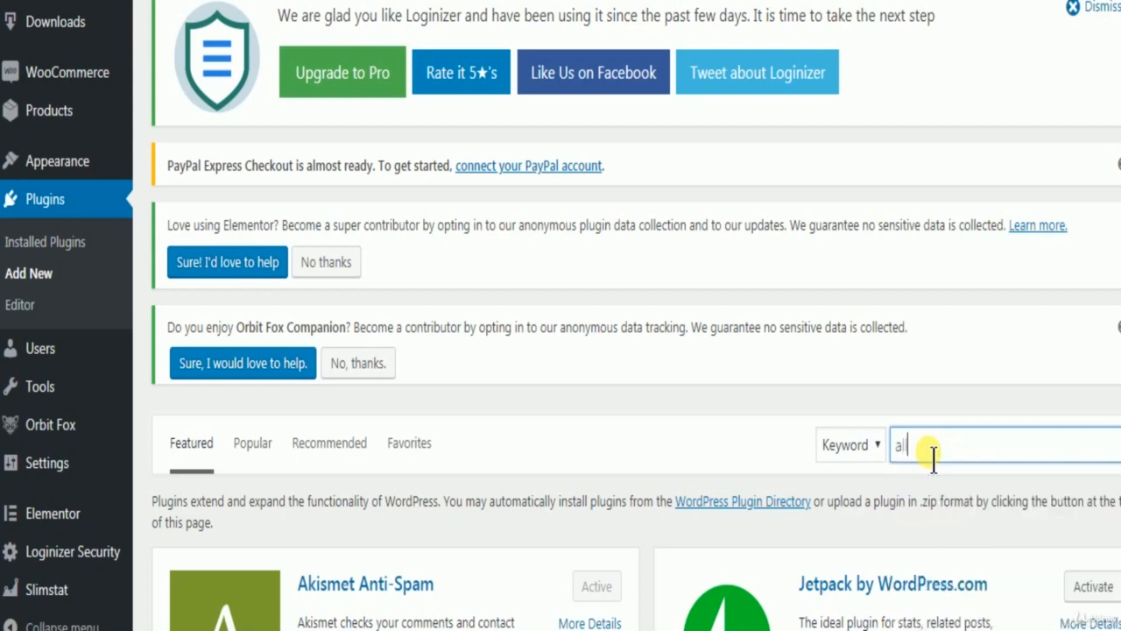
text(l in one seo)
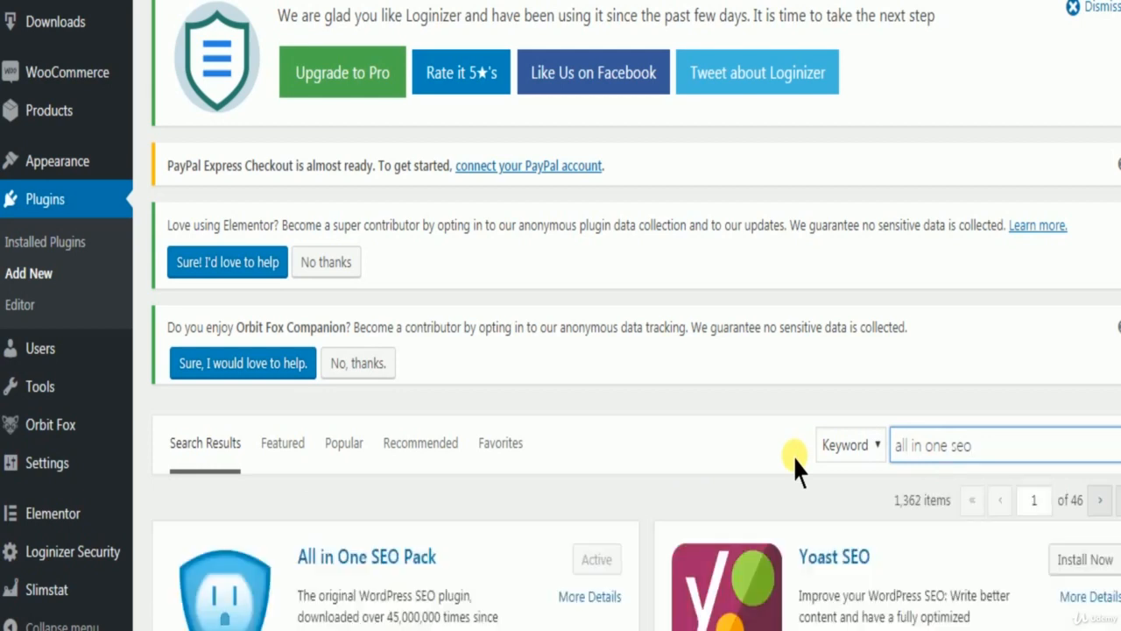
Install the Yoast SEO plugin from the search results.
scroll(796, 459, down, 3)
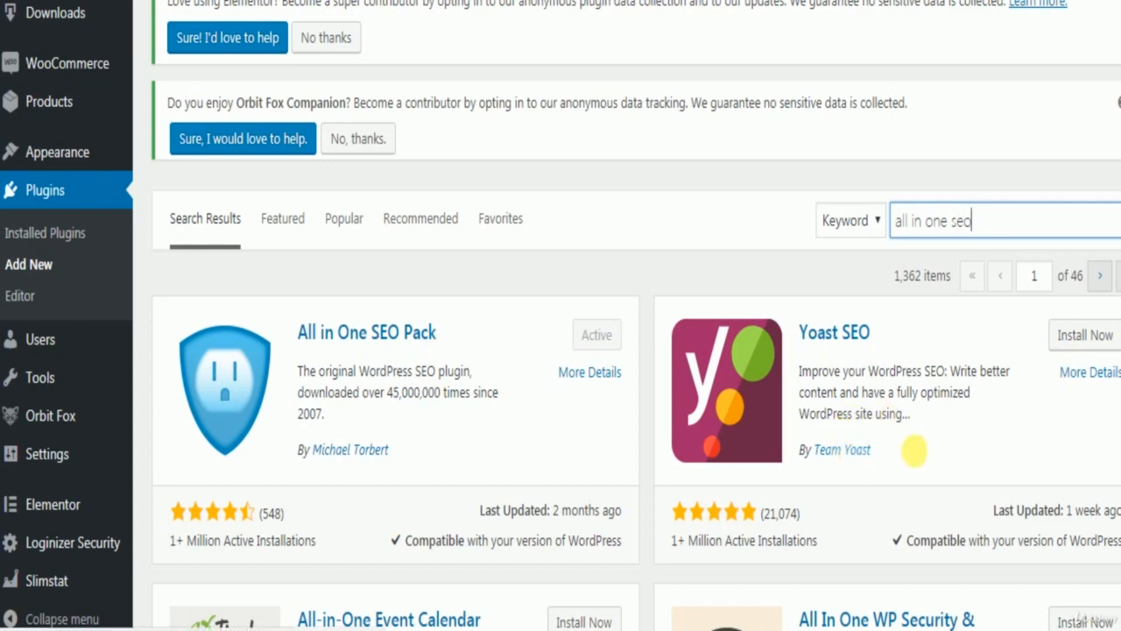
click(1078, 350)
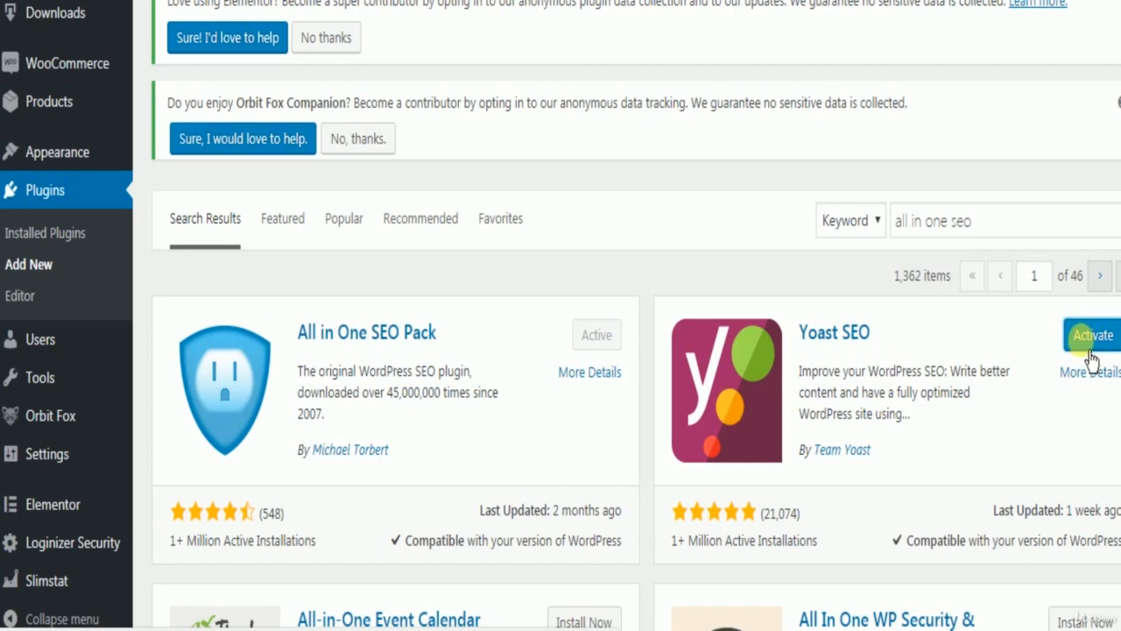
click(1092, 359)
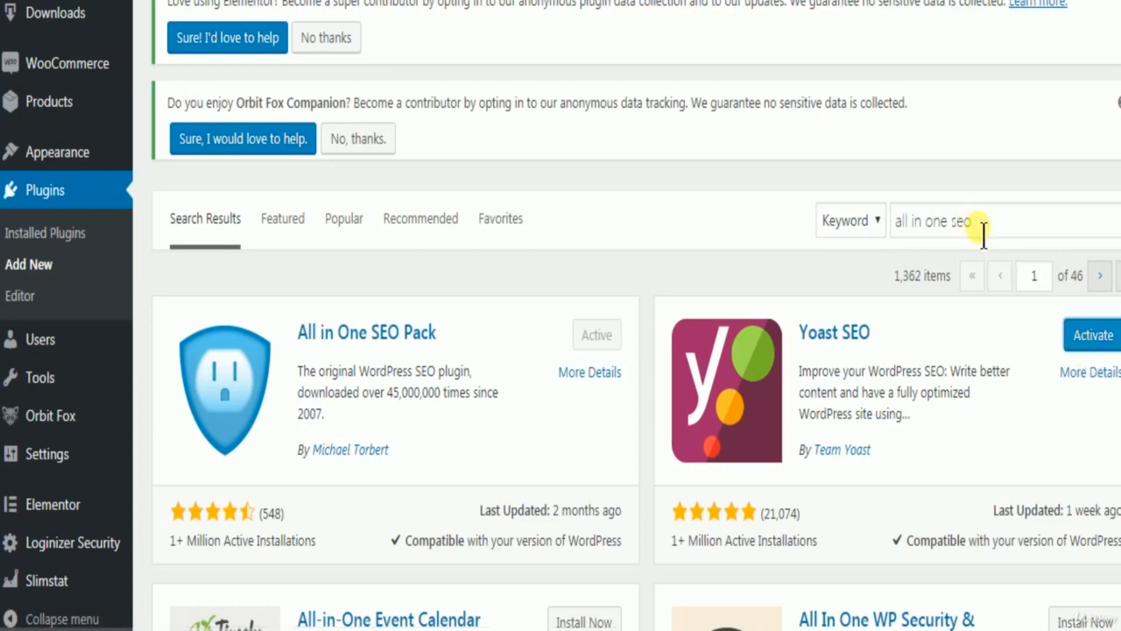
Replace the plugin search term with "wp smush" to look up the image compression plugin.
drag(989, 232, 910, 247)
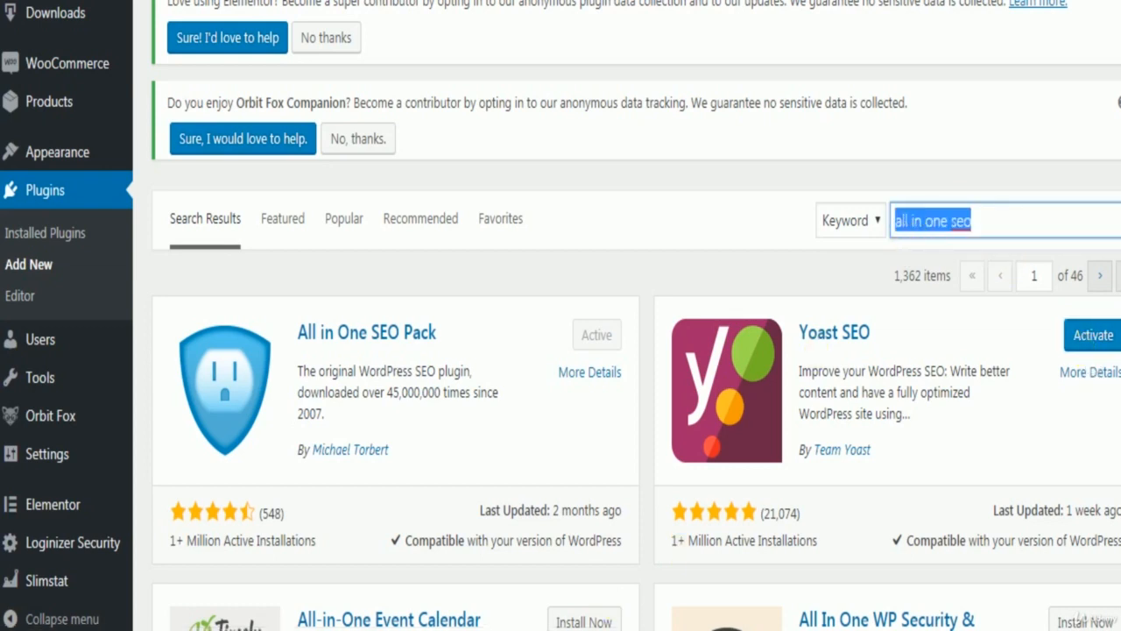
key(alt+Tab)
scroll(351, 315, up, 5)
mouse_move(67, 62)
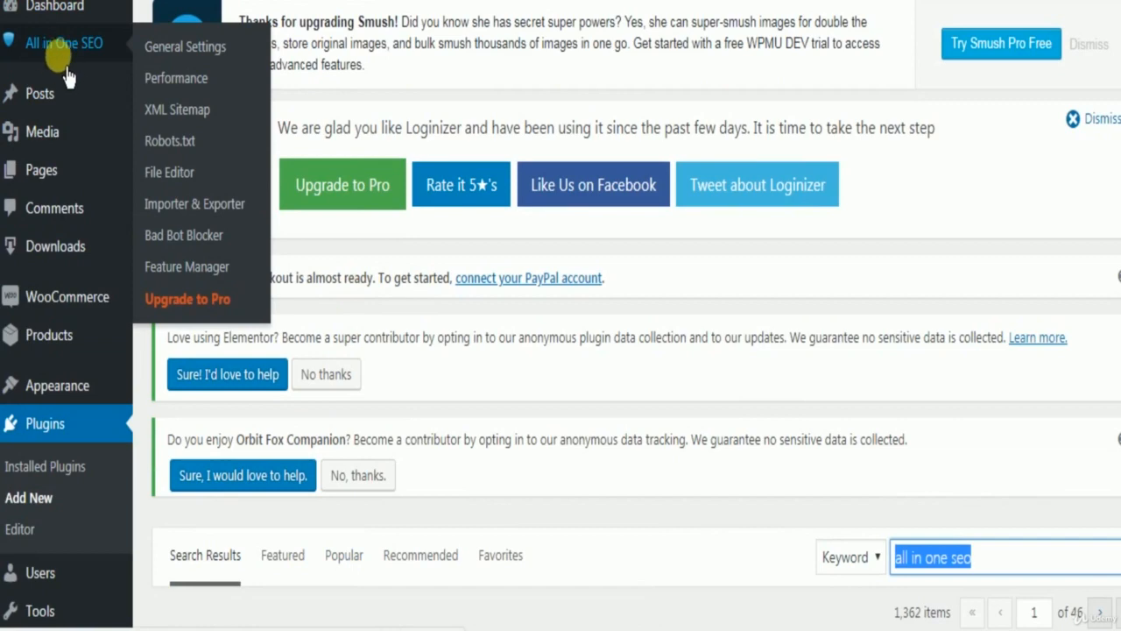
scroll(571, 371, down, 4)
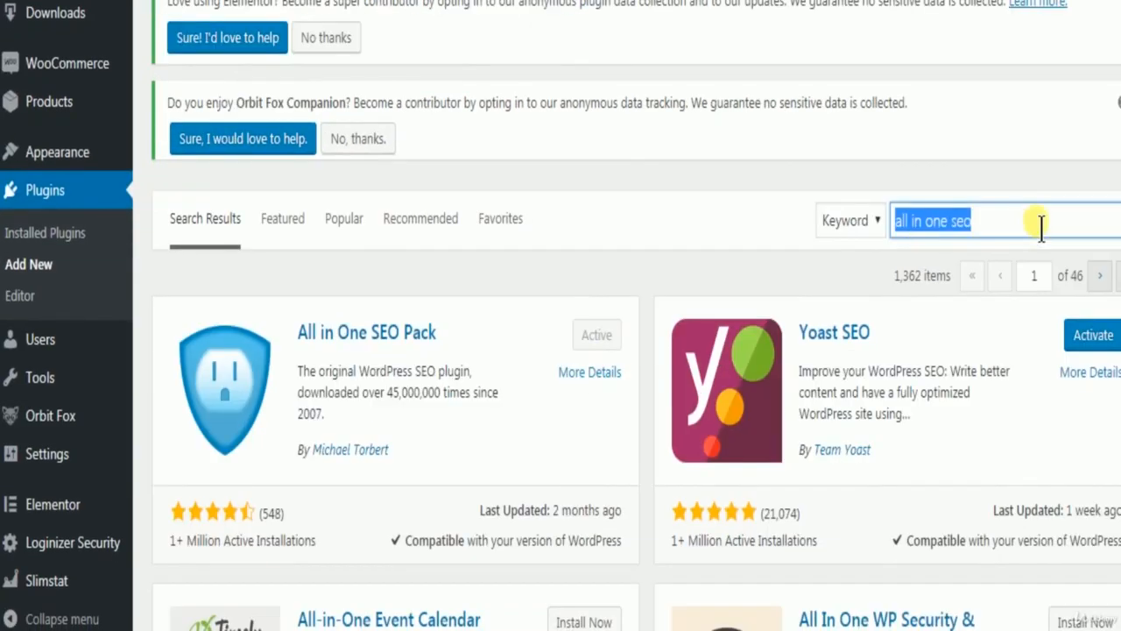
drag(1034, 231, 873, 227)
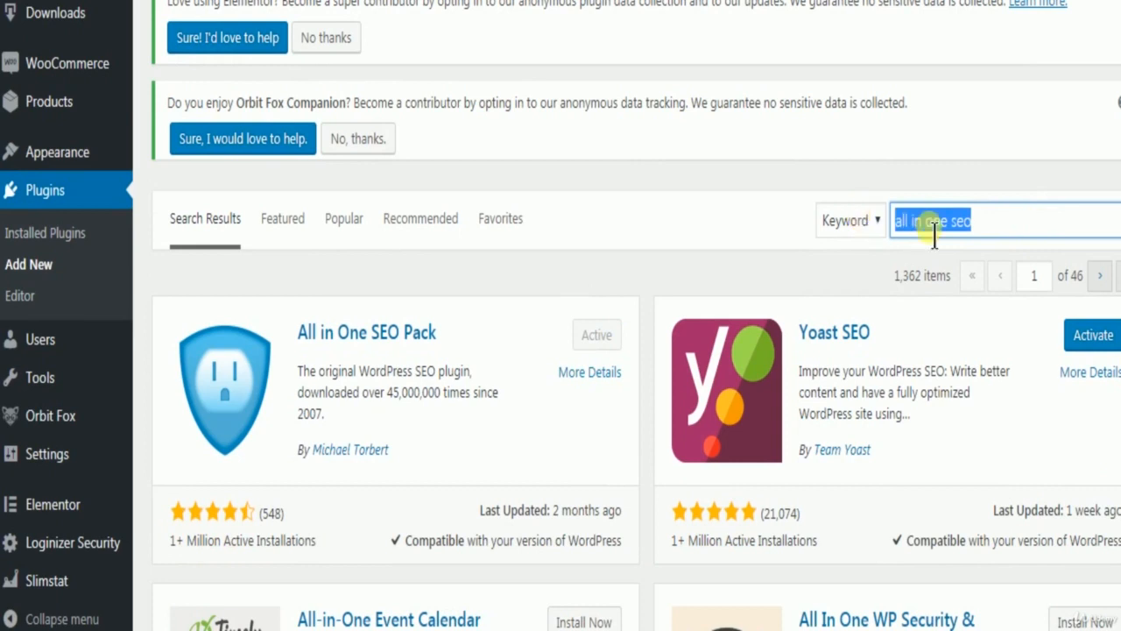
text(wp )
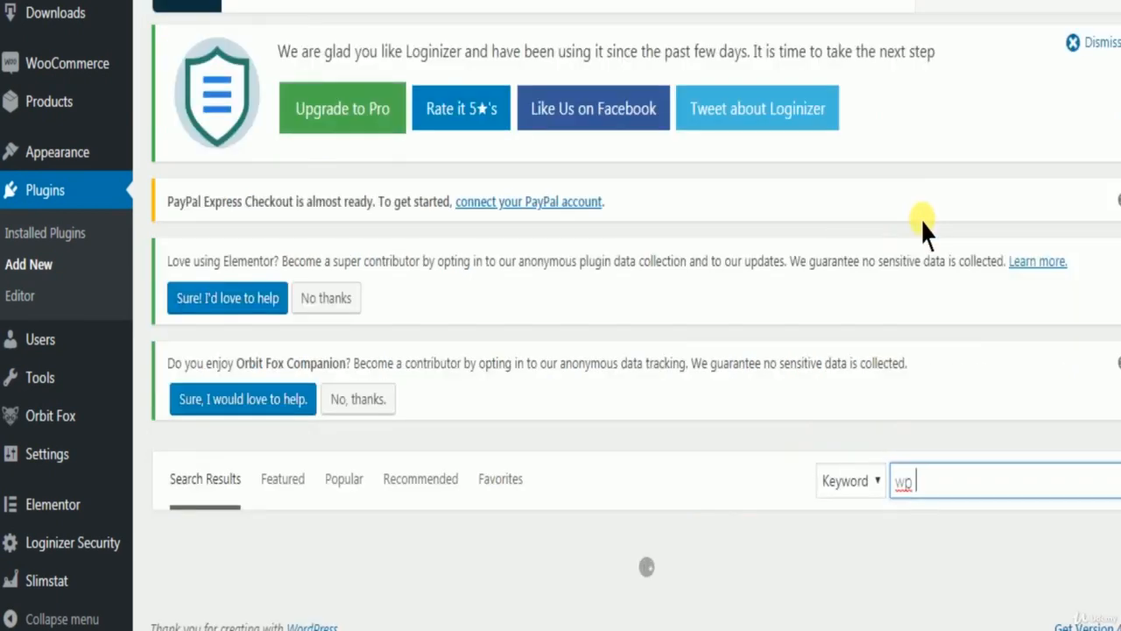
text(smu)
text(z)
text(h)
Examine the Smush Image Compression and Optimization entry in the search results and the site's admin menu entries.
scroll(970, 450, down, 3)
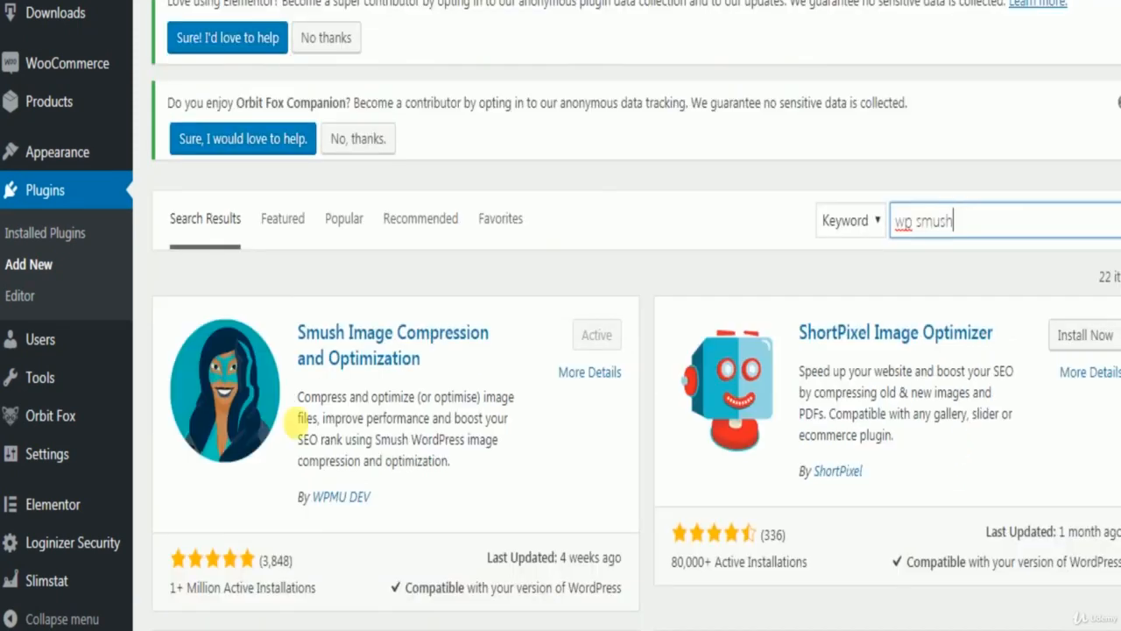
scroll(394, 440, down, 1)
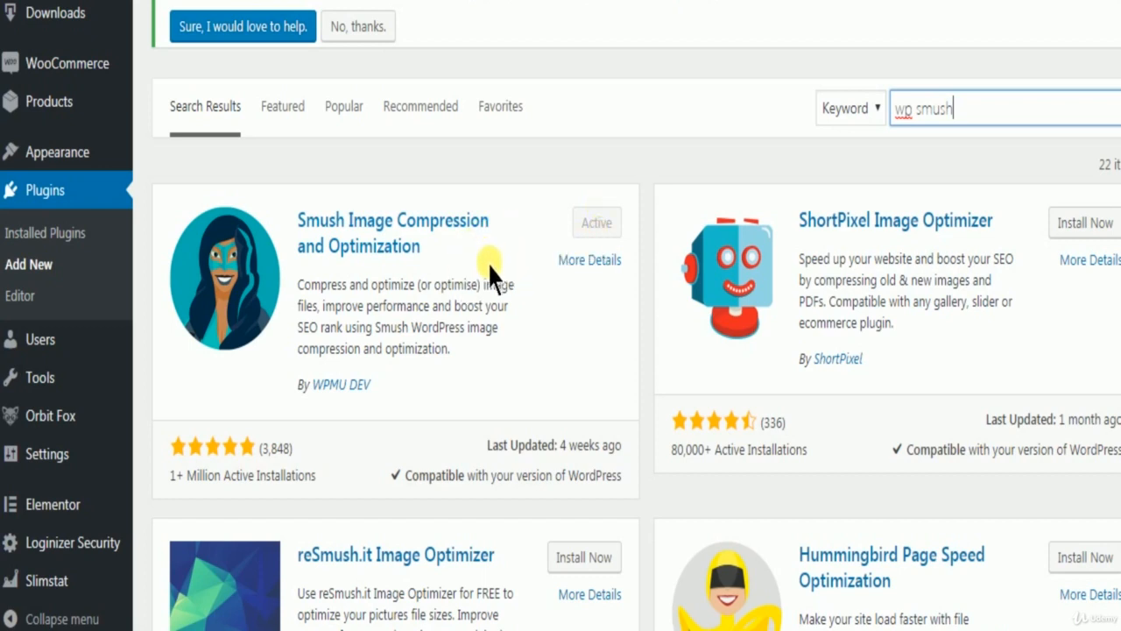
scroll(485, 296, up, 3)
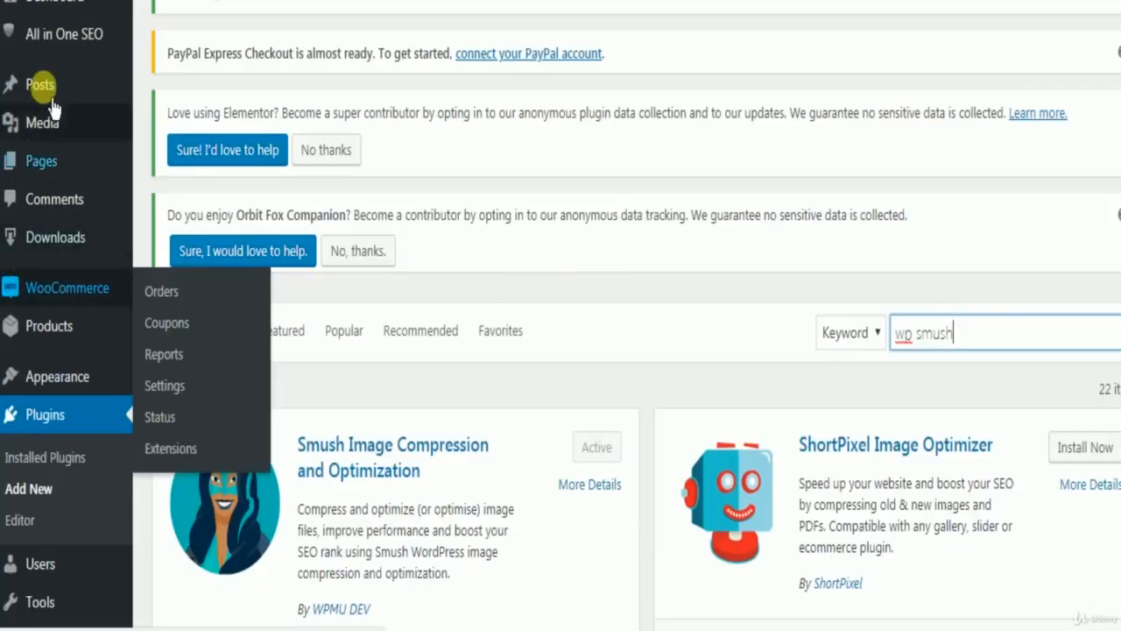
scroll(68, 329, up, 2)
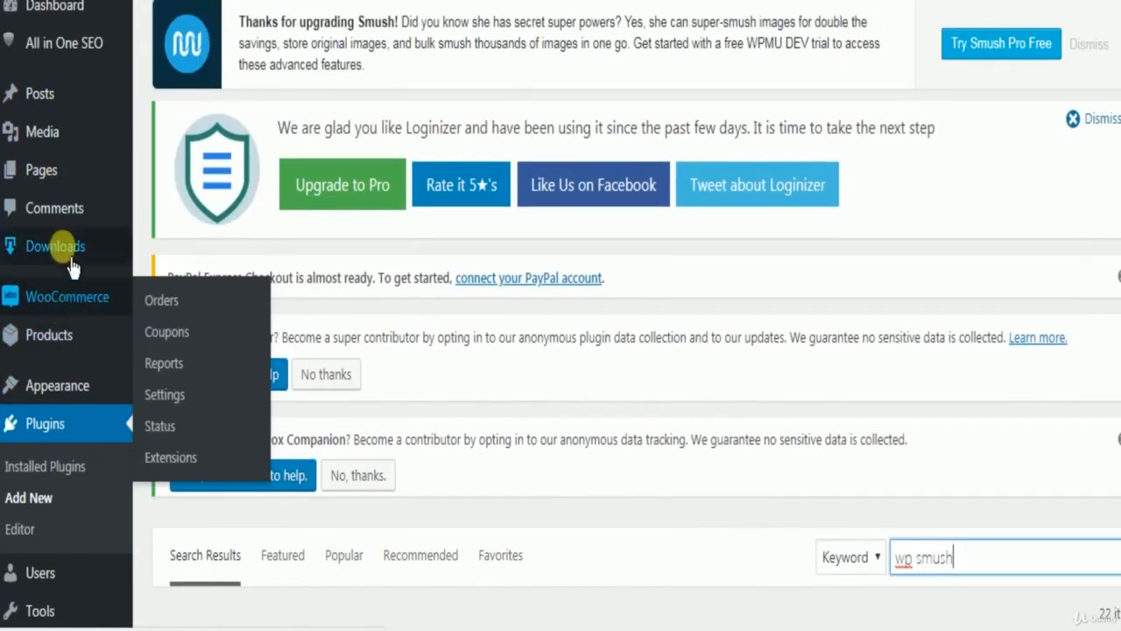
scroll(61, 350, down, 5)
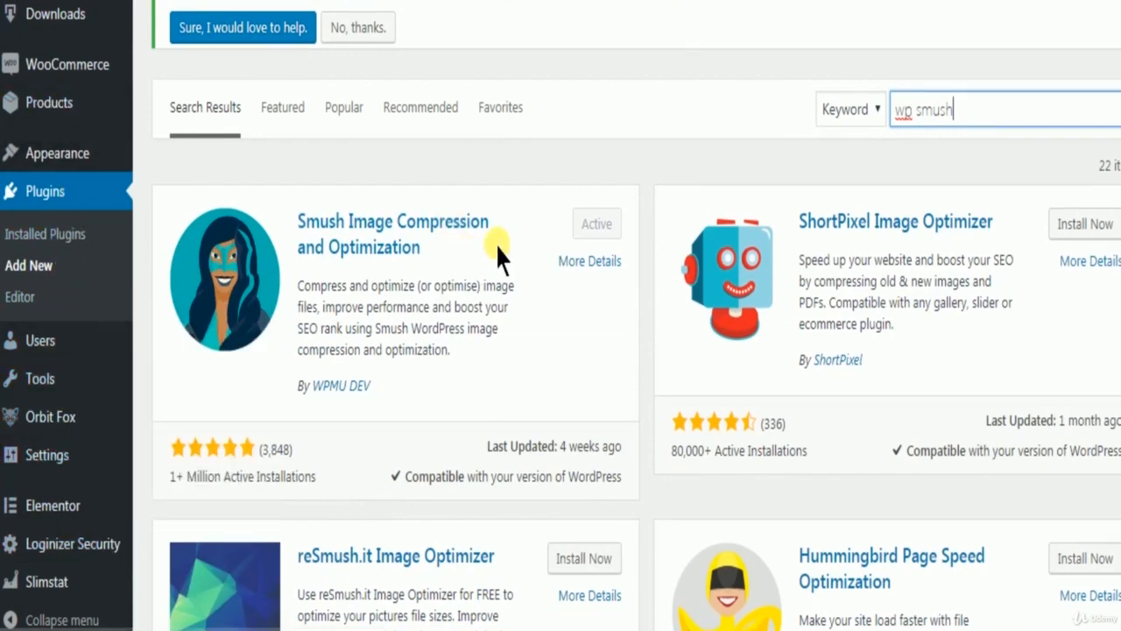
scroll(526, 263, up, 4)
scroll(497, 285, down, 1)
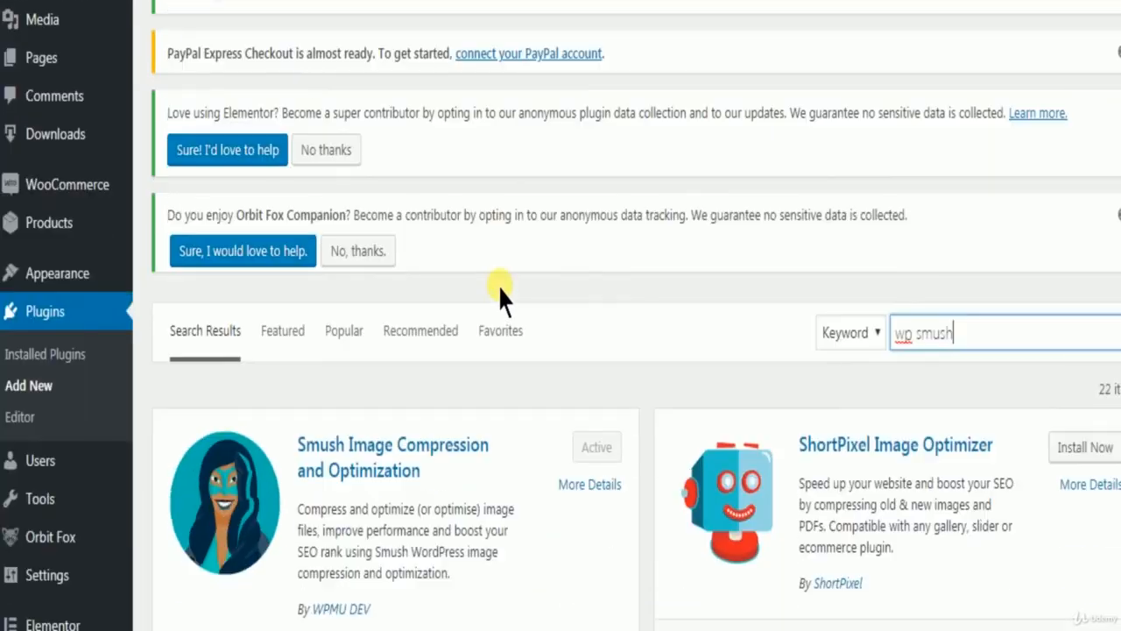
scroll(499, 298, down, 2)
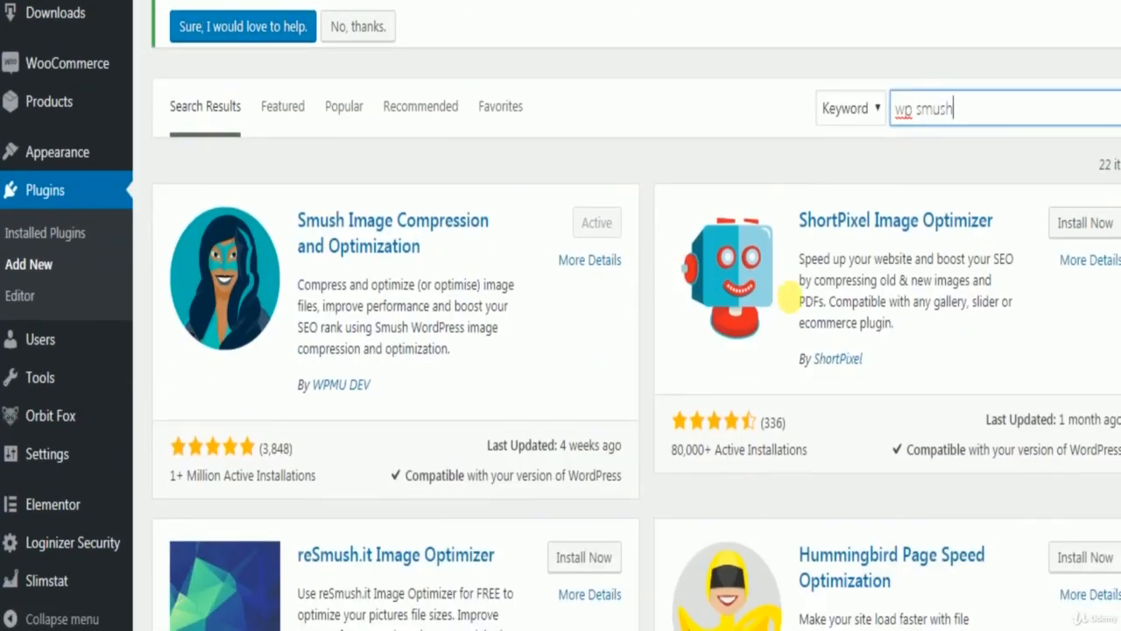
Search the plugin directory for "wp sitemap page" and view the WP Sitemap Page entry.
double_click(934, 125)
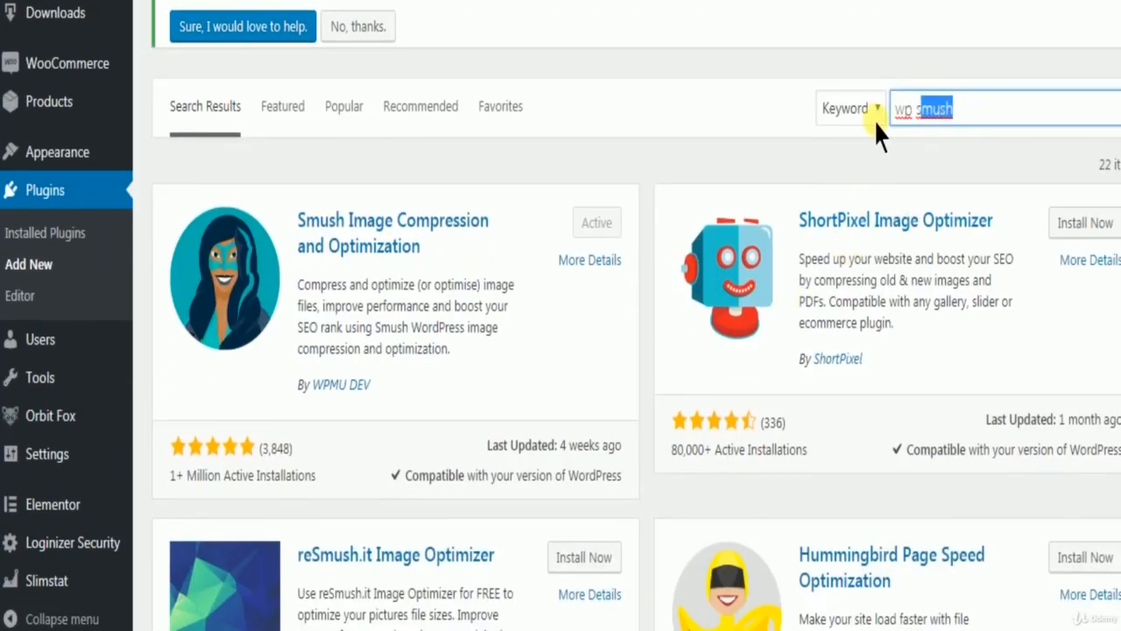
text(s)
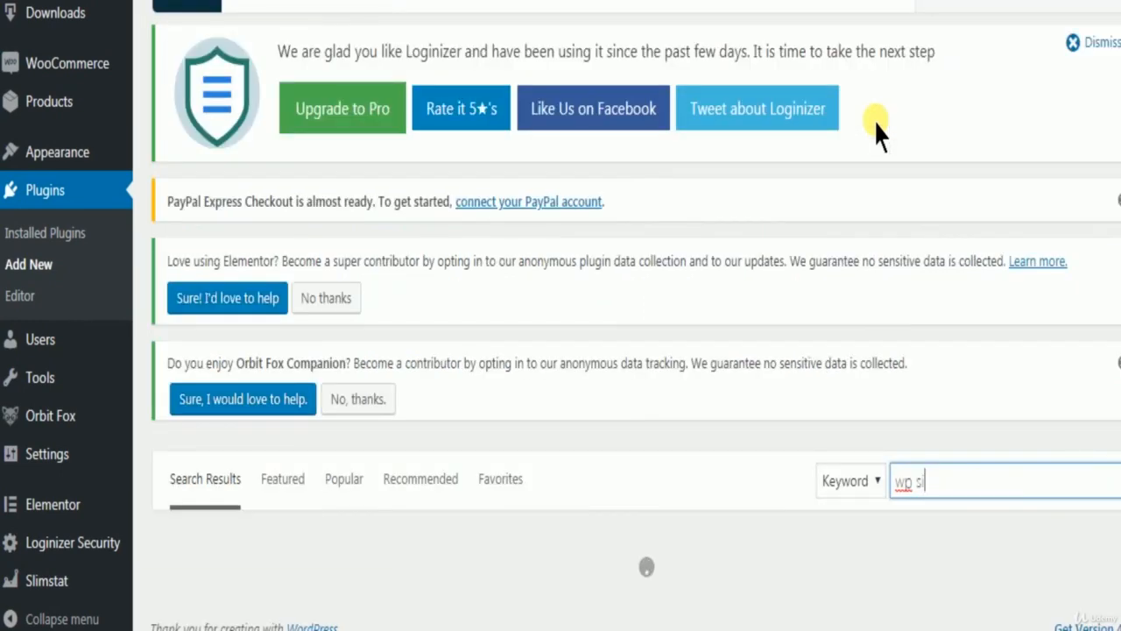
text(itemap page)
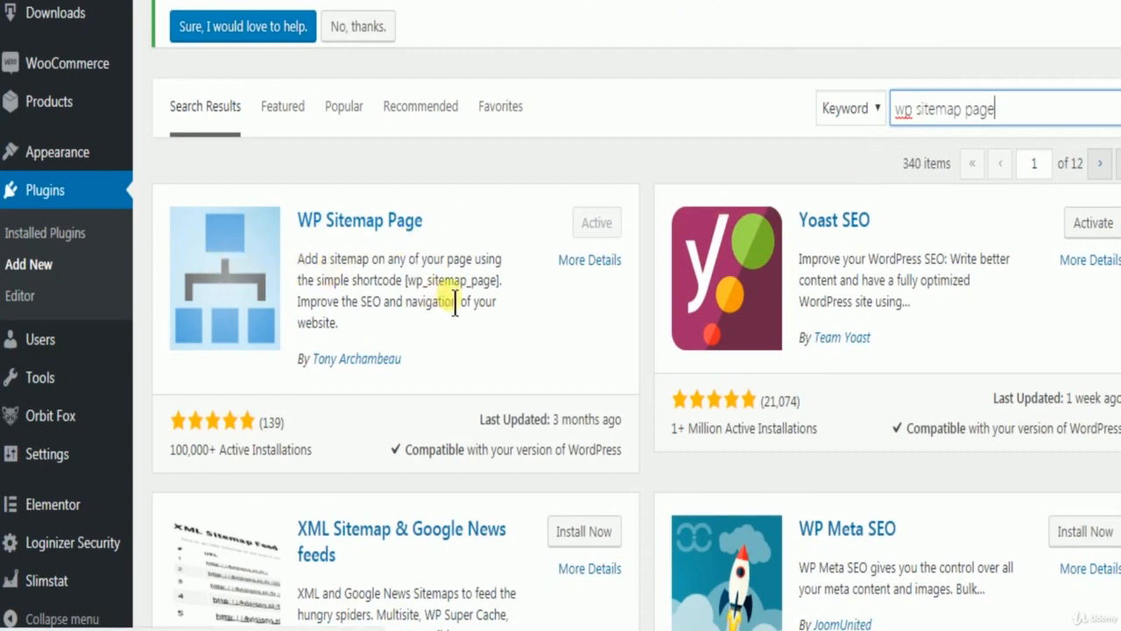
scroll(429, 285, down, 1)
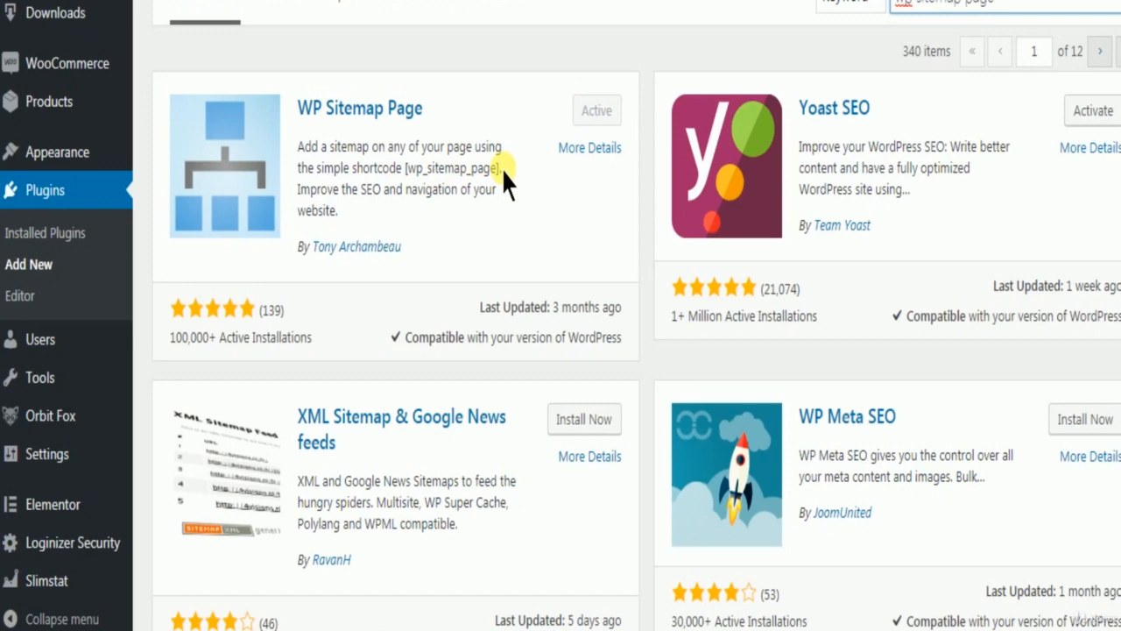
Open the General Settings page of the All in One SEO plugin.
scroll(501, 168, up, 7)
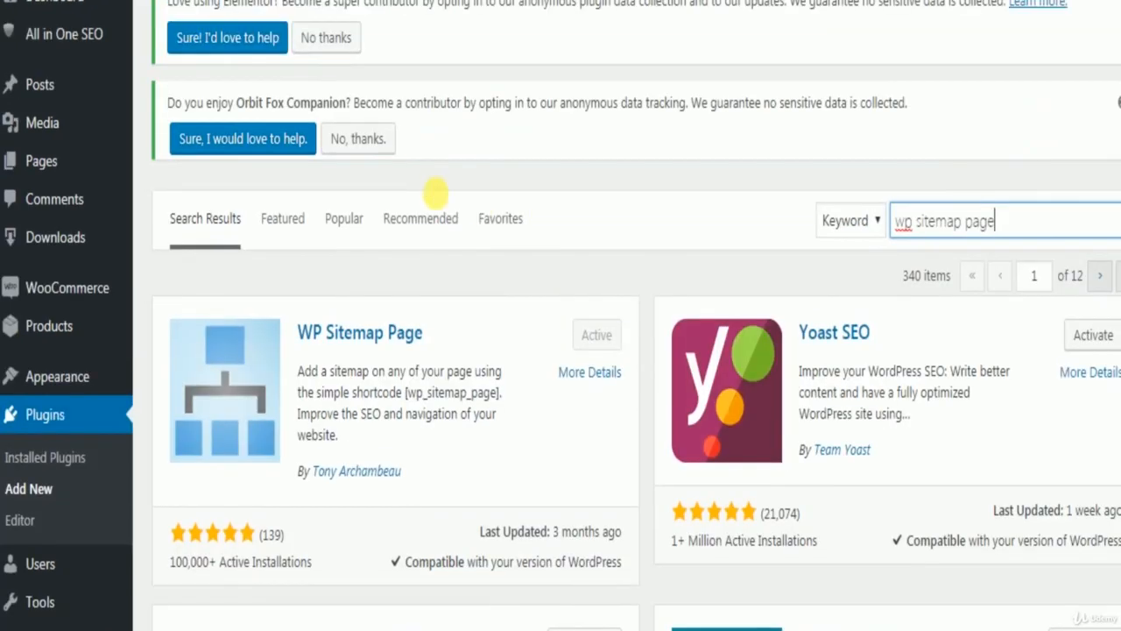
scroll(489, 223, up, 1)
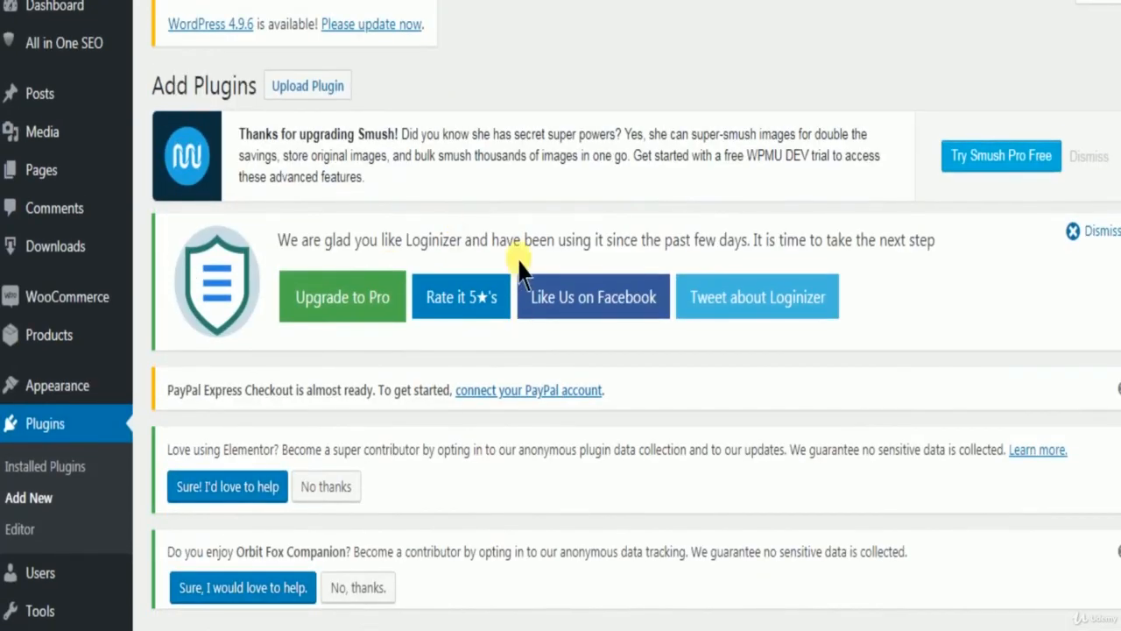
mouse_move(55, 44)
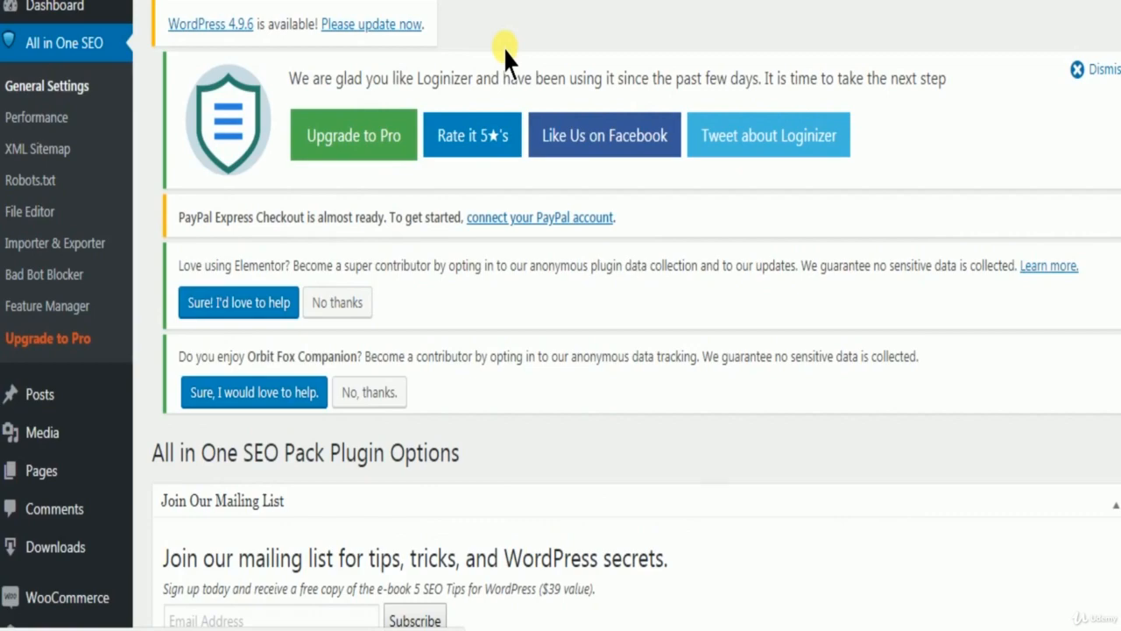
Review the All in One SEO Pack options from General Settings through the home page, title, display, noindex and Advanced Settings sections.
scroll(493, 220, down, 5)
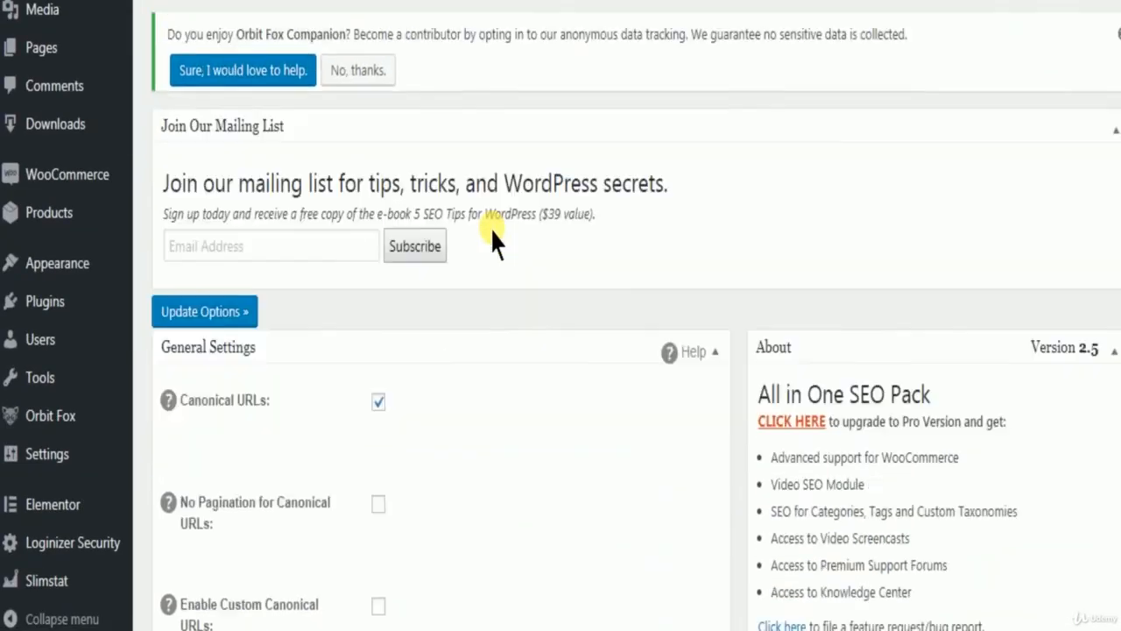
scroll(493, 229, down, 3)
scroll(493, 229, up, 4)
scroll(493, 229, down, 2)
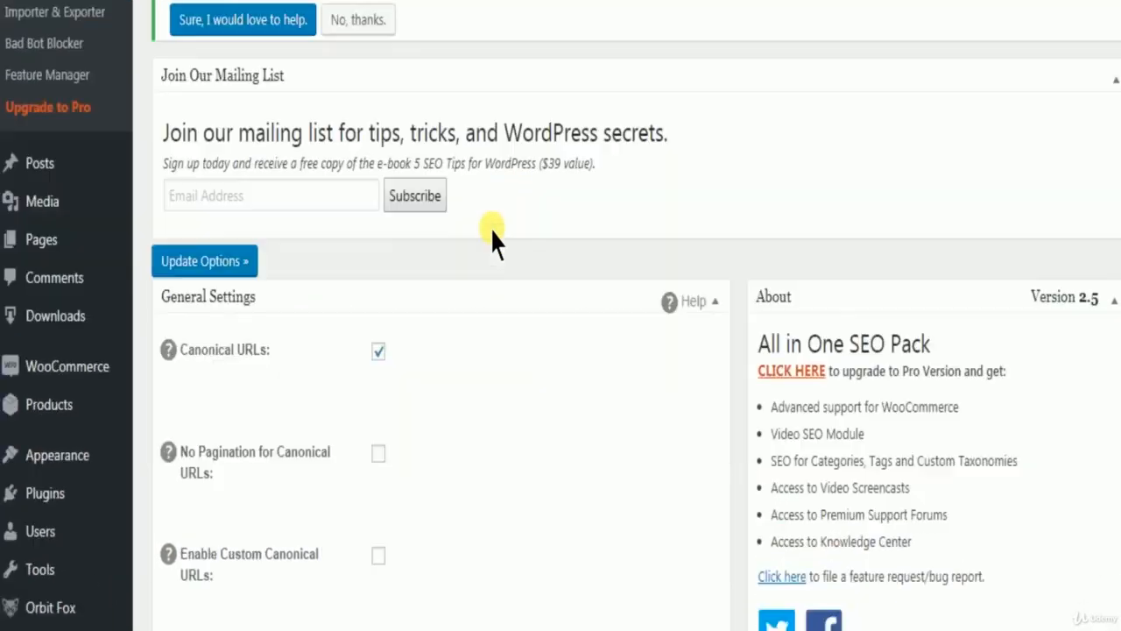
scroll(493, 230, down, 12)
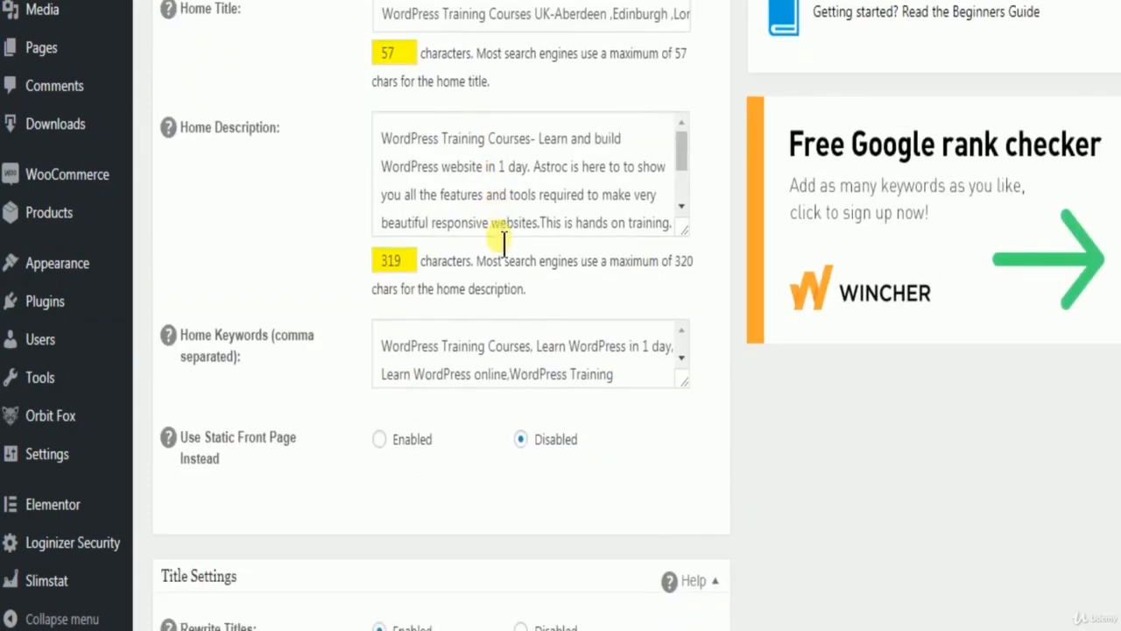
scroll(493, 237, down, 12)
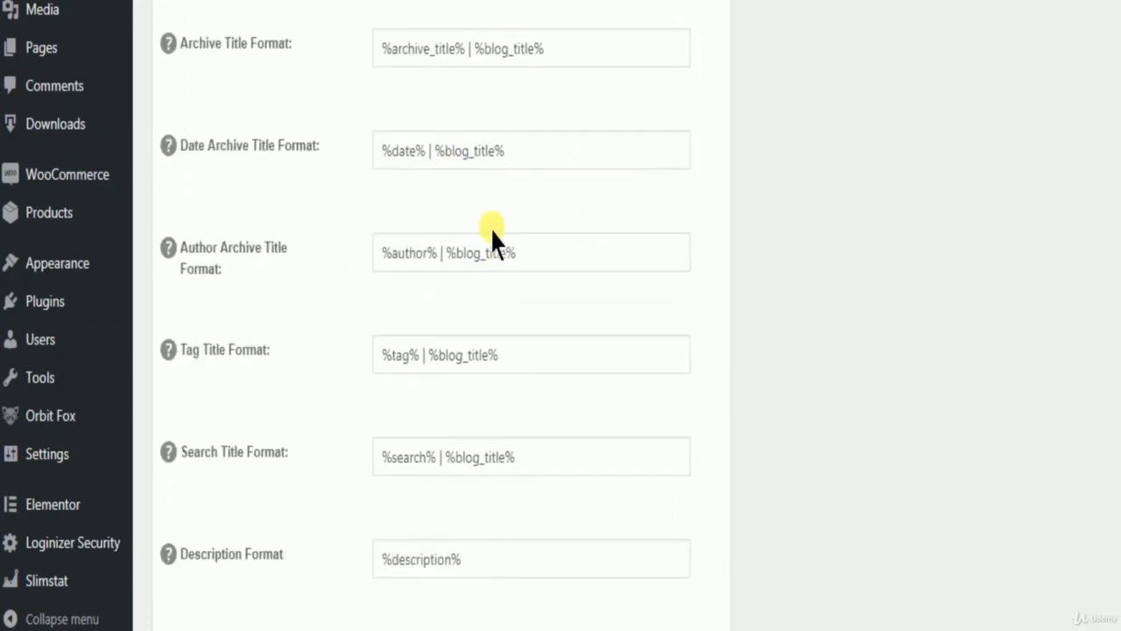
scroll(494, 237, down, 14)
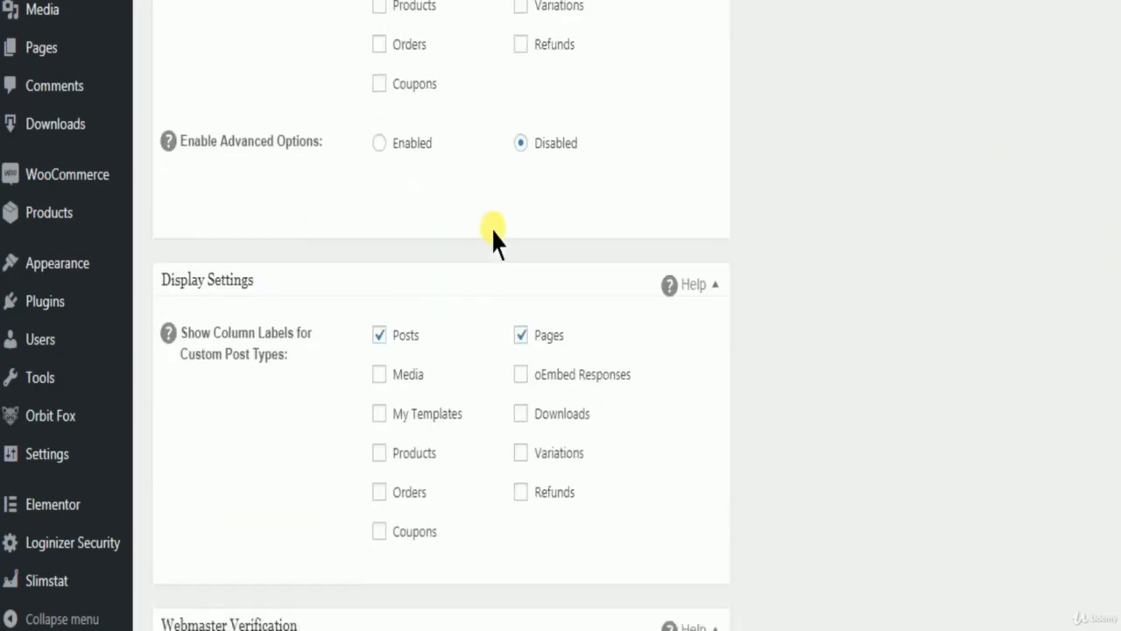
scroll(493, 237, down, 14)
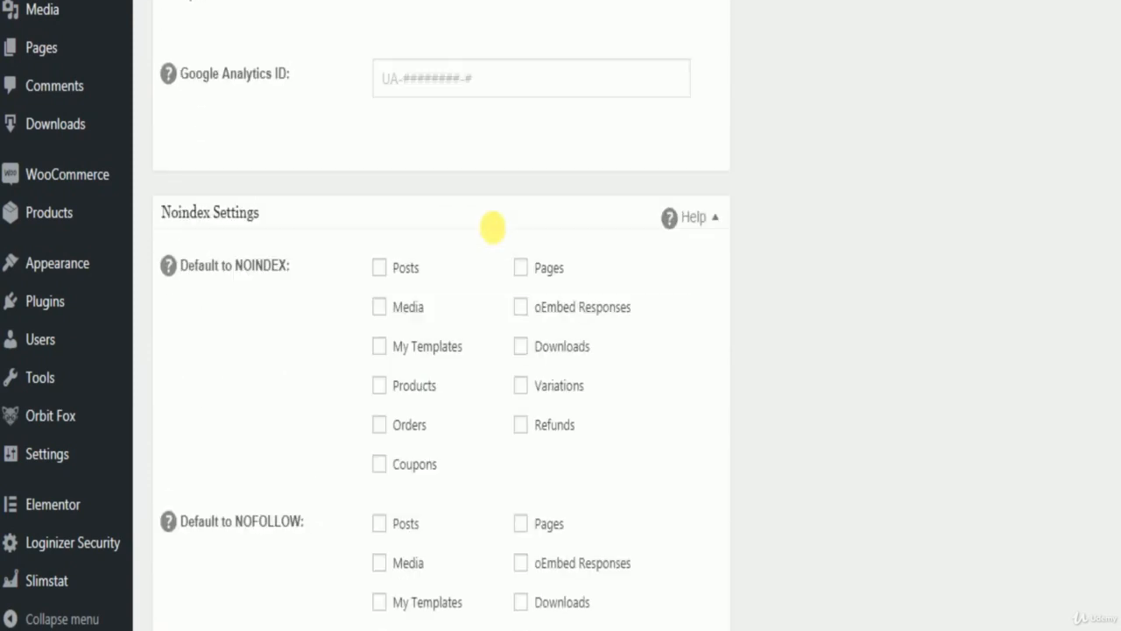
scroll(493, 232, down, 10)
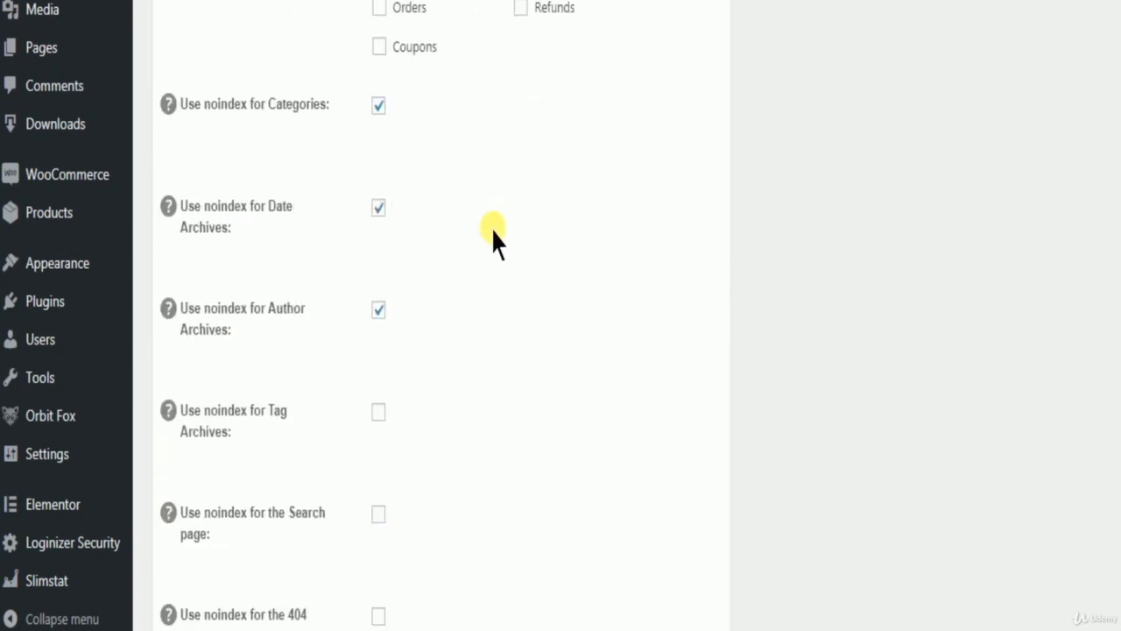
scroll(493, 237, down, 9)
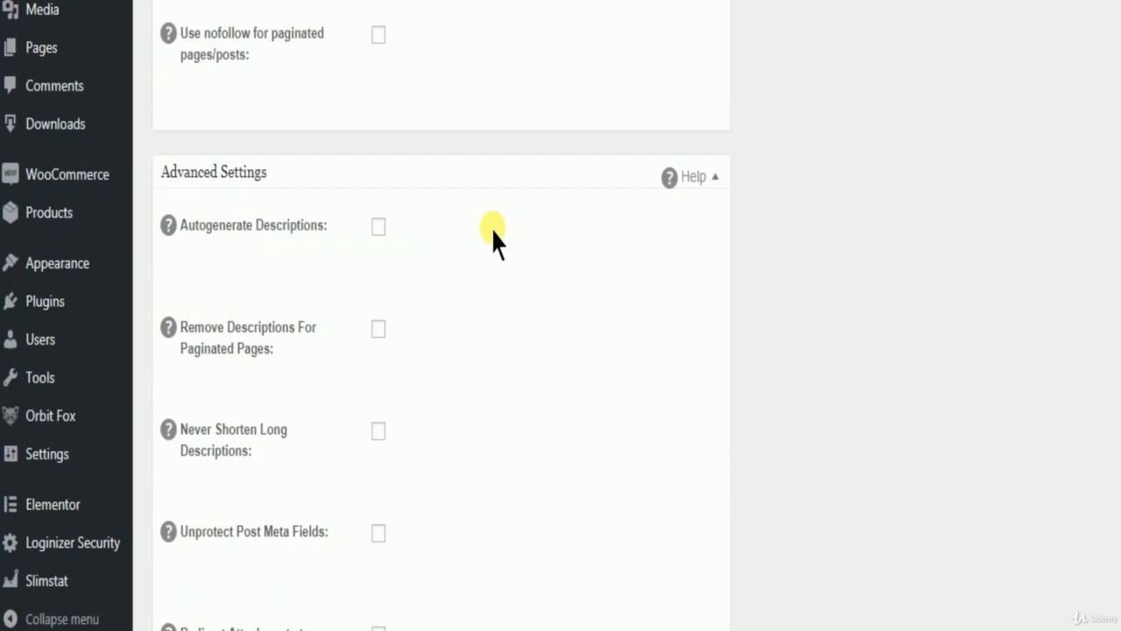
Review the noindex, nofollow and Advanced Settings options of the All in One SEO Pack once more.
scroll(493, 241, up, 9)
scroll(263, 246, down, 1)
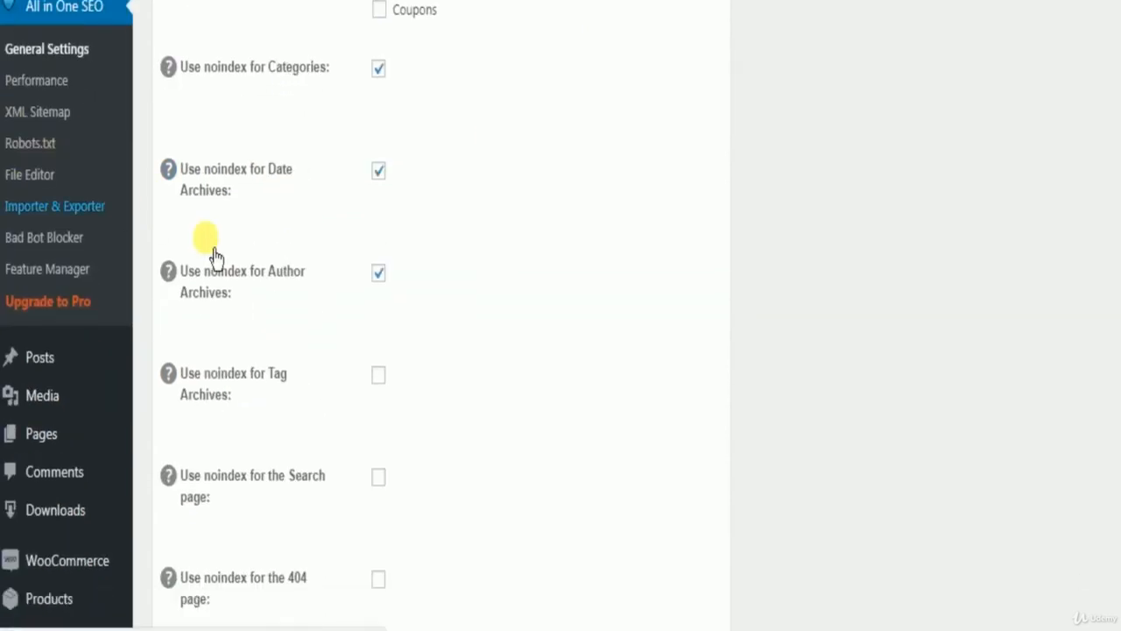
scroll(175, 271, down, 3)
scroll(138, 283, down, 2)
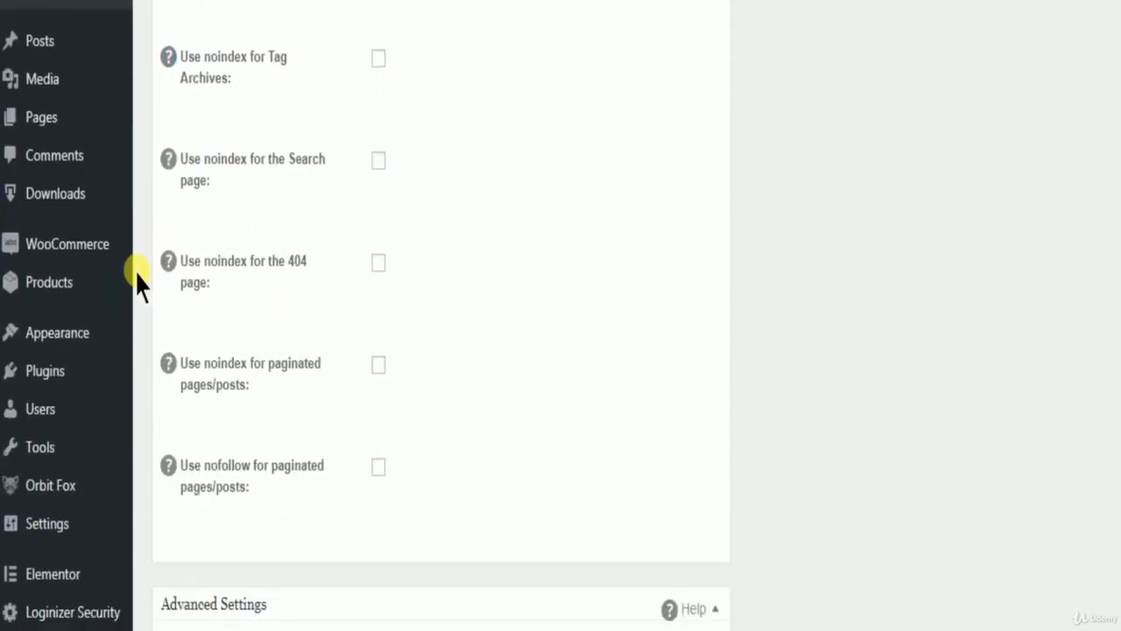
scroll(137, 283, down, 5)
mouse_move(140, 303)
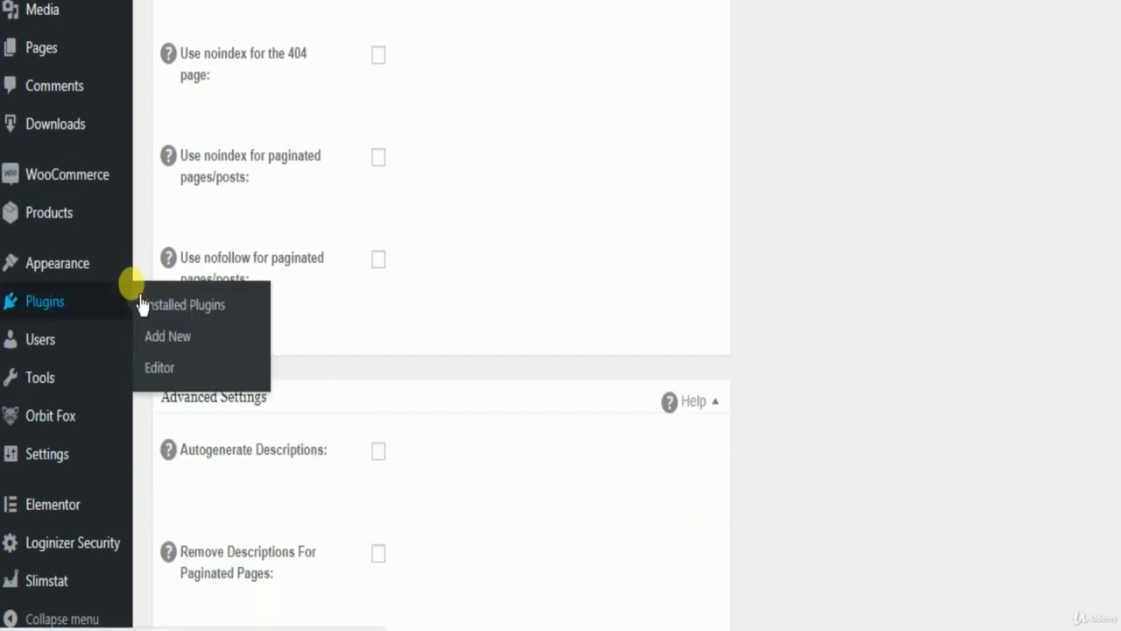
scroll(110, 394, down, 3)
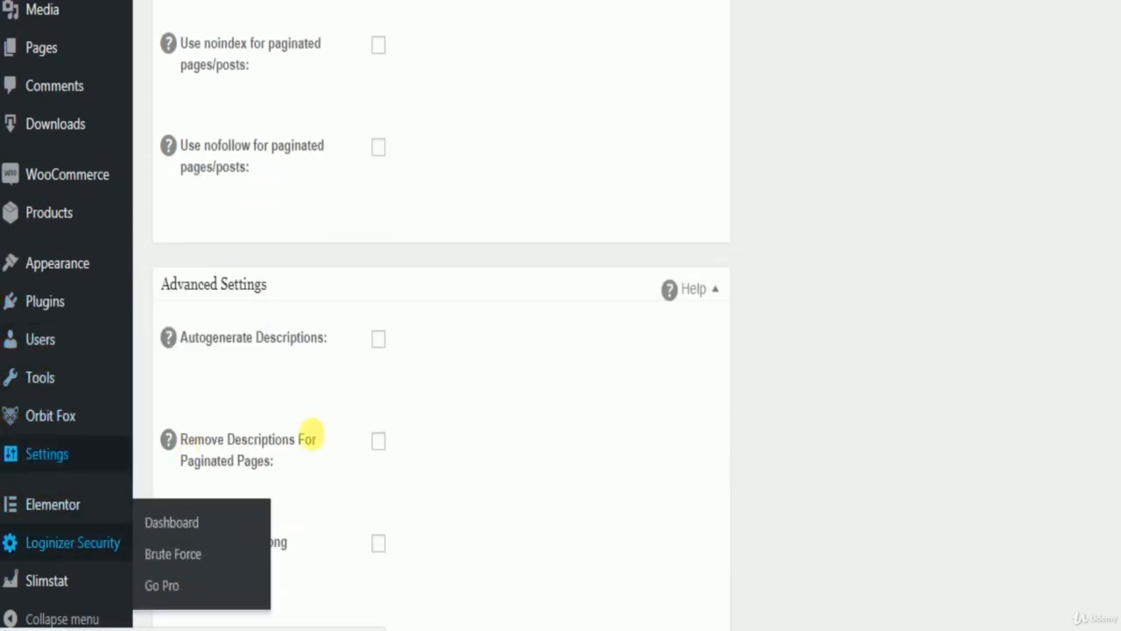
Open the installed plugins list and find the WP Smush entry.
mouse_move(44, 313)
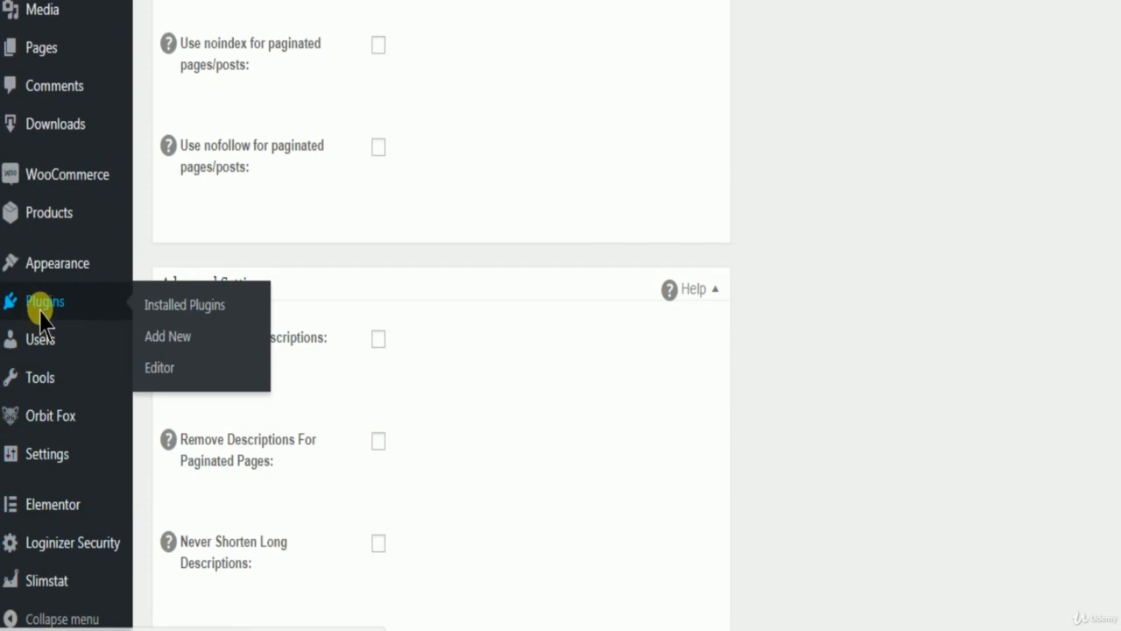
click(48, 325)
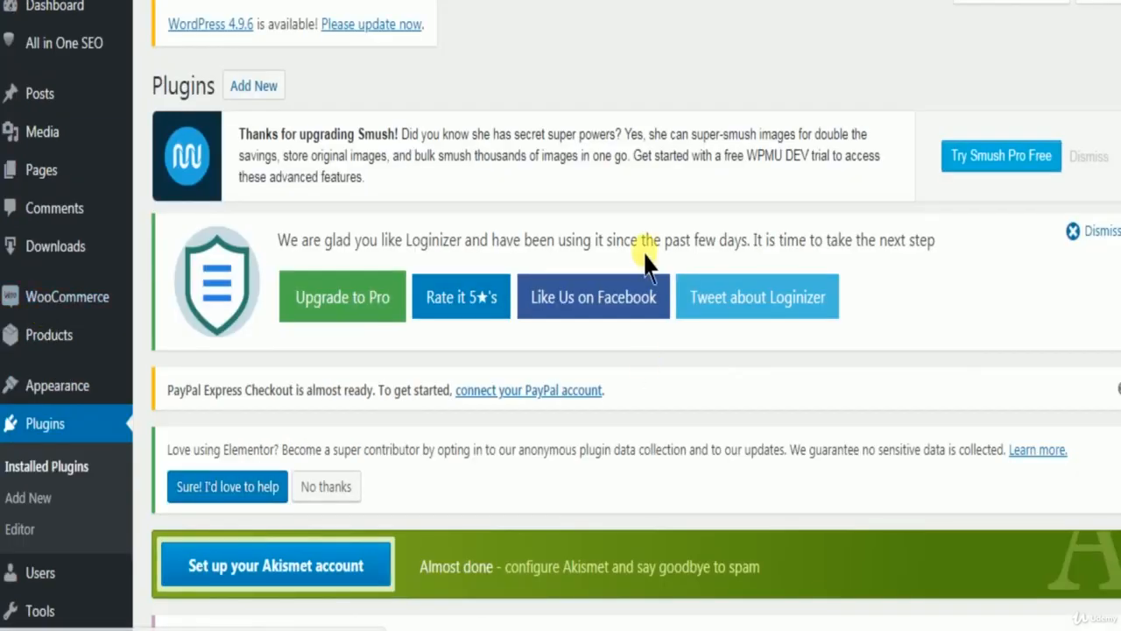
scroll(644, 263, down, 4)
scroll(633, 278, down, 10)
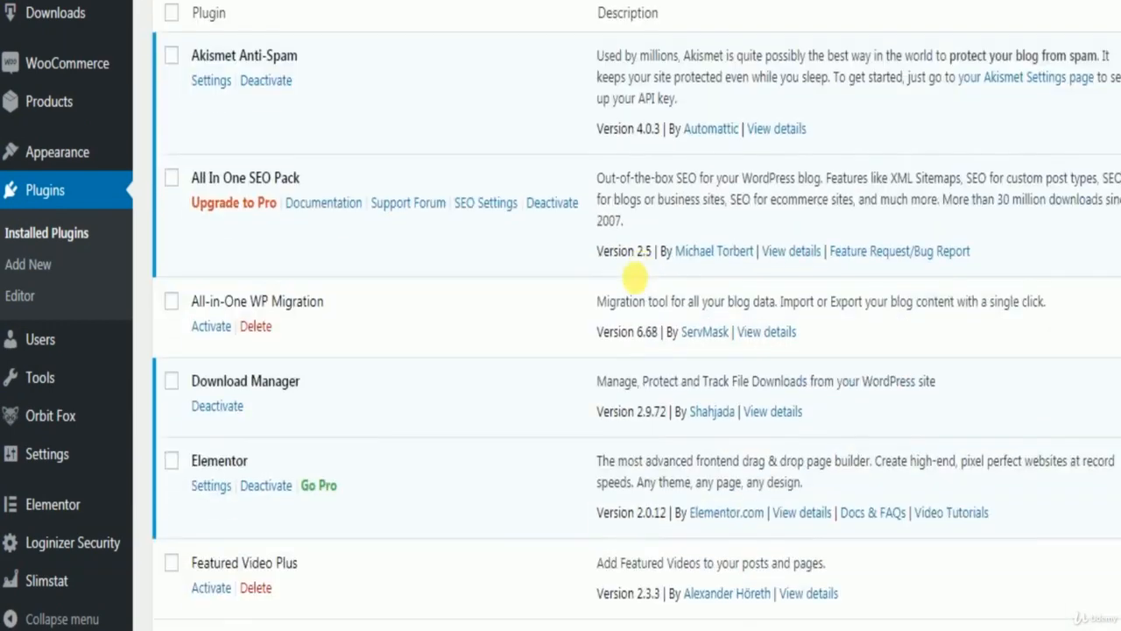
scroll(633, 278, down, 9)
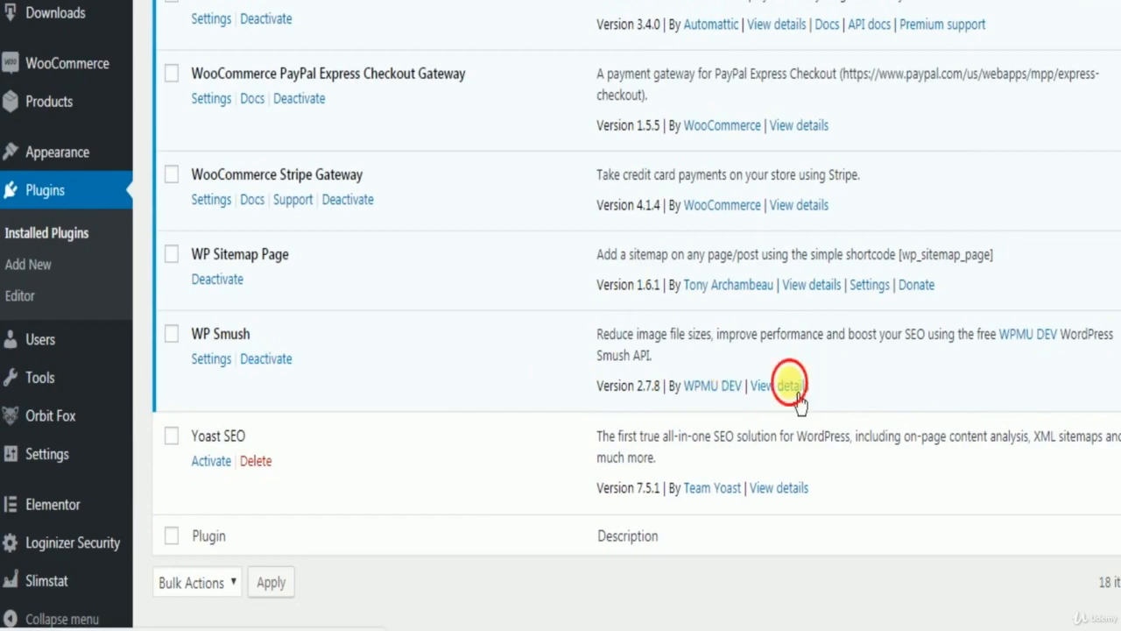
View the details of the WP Smush plugin, then close them.
click(784, 385)
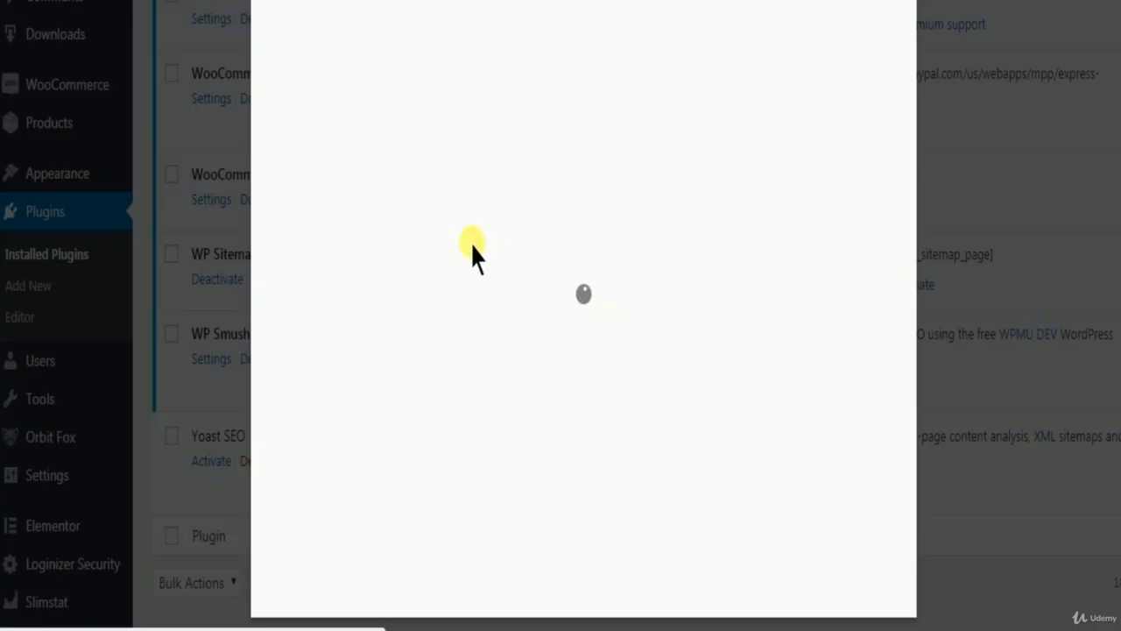
scroll(613, 303, down, 10)
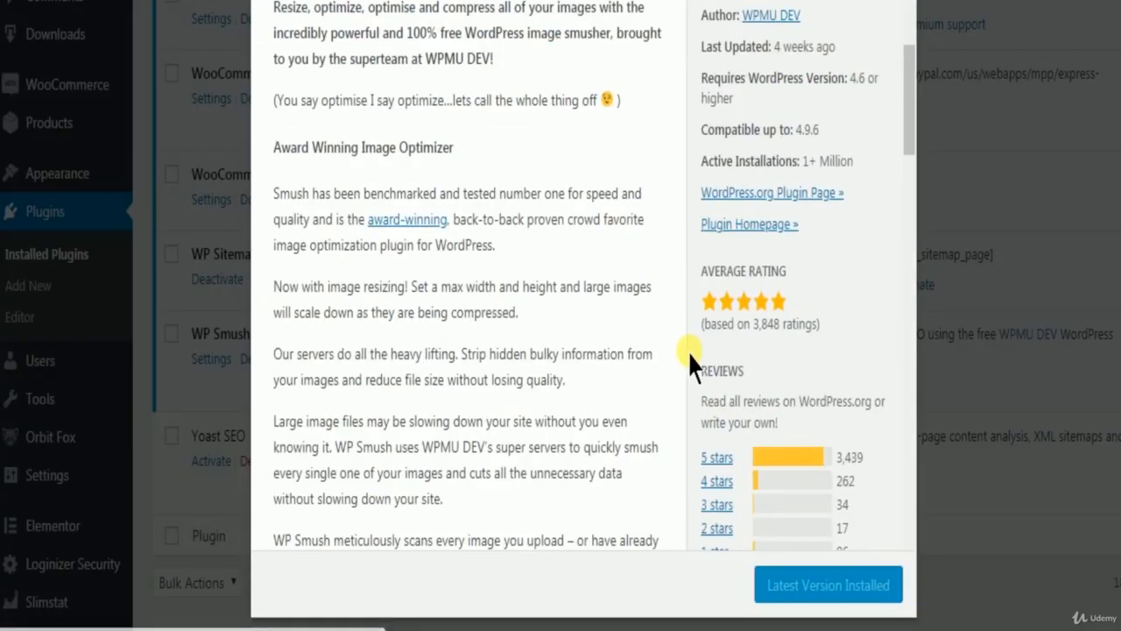
scroll(688, 360, up, 10)
click(942, 5)
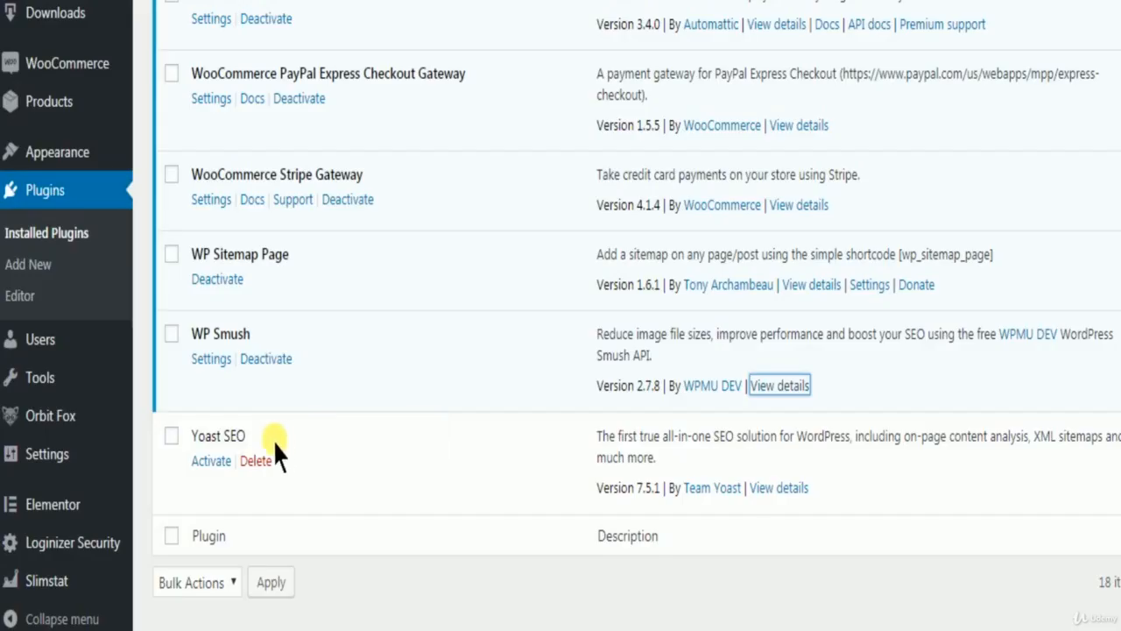
Open the WP Smush settings and review the bulk smush, stats, automatic smush, EXIF data and full size image sections.
click(213, 359)
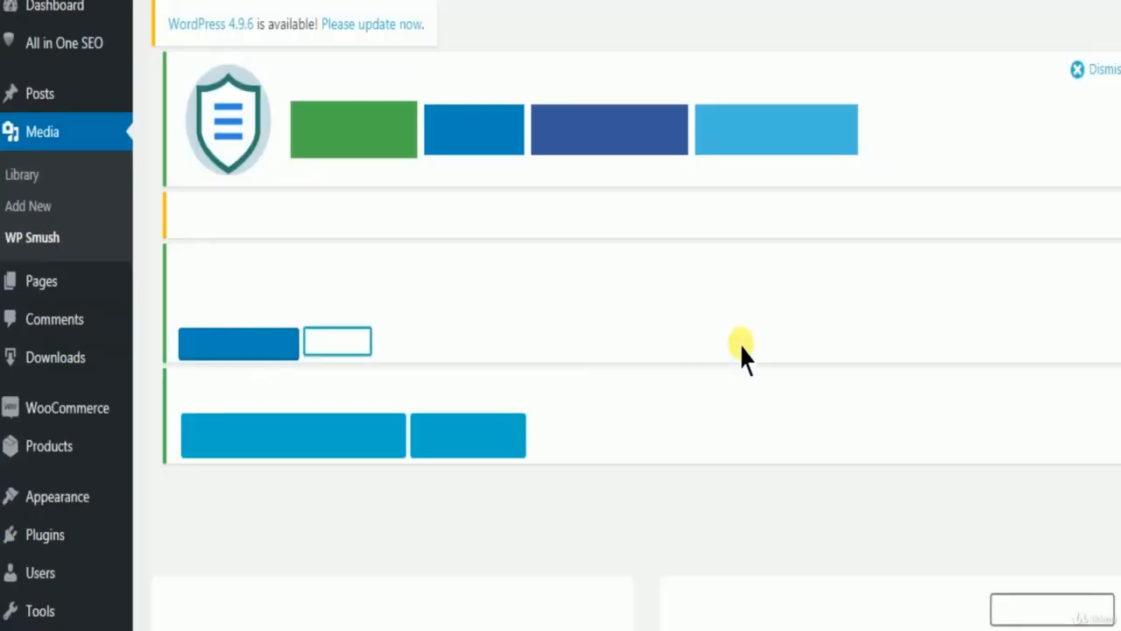
scroll(739, 343, down, 5)
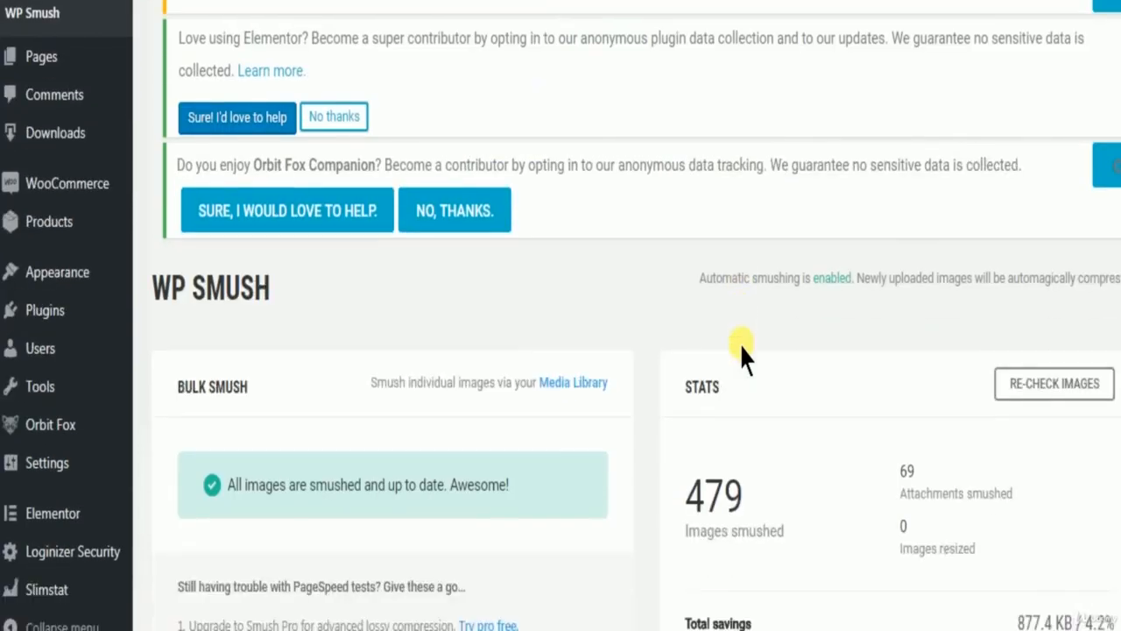
scroll(741, 349, down, 2)
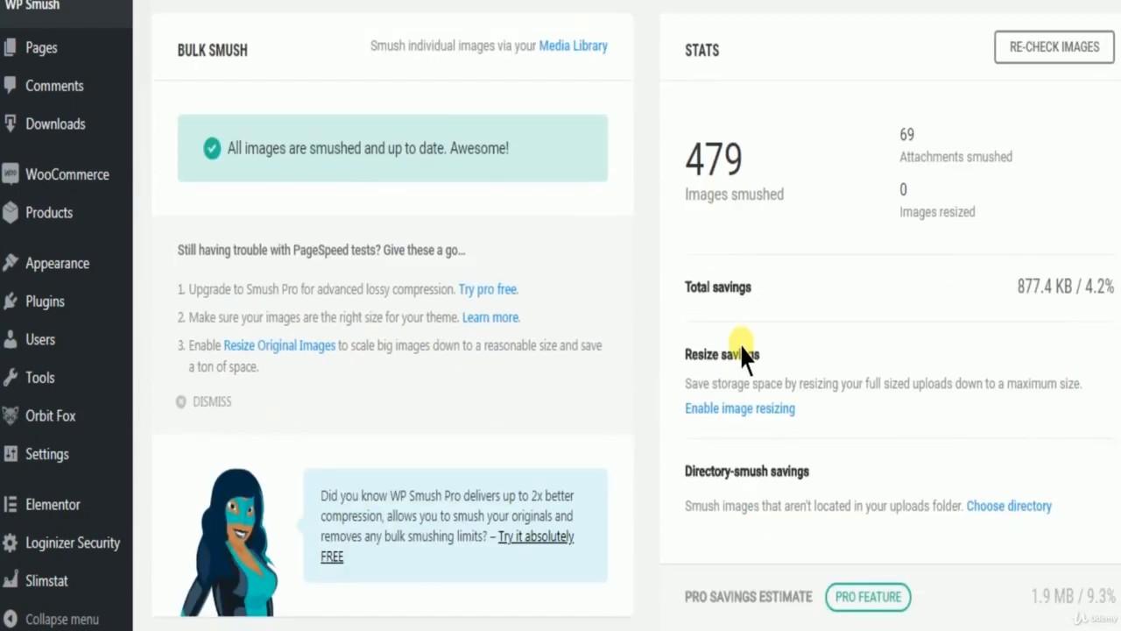
scroll(741, 333, down, 3)
scroll(771, 342, up, 4)
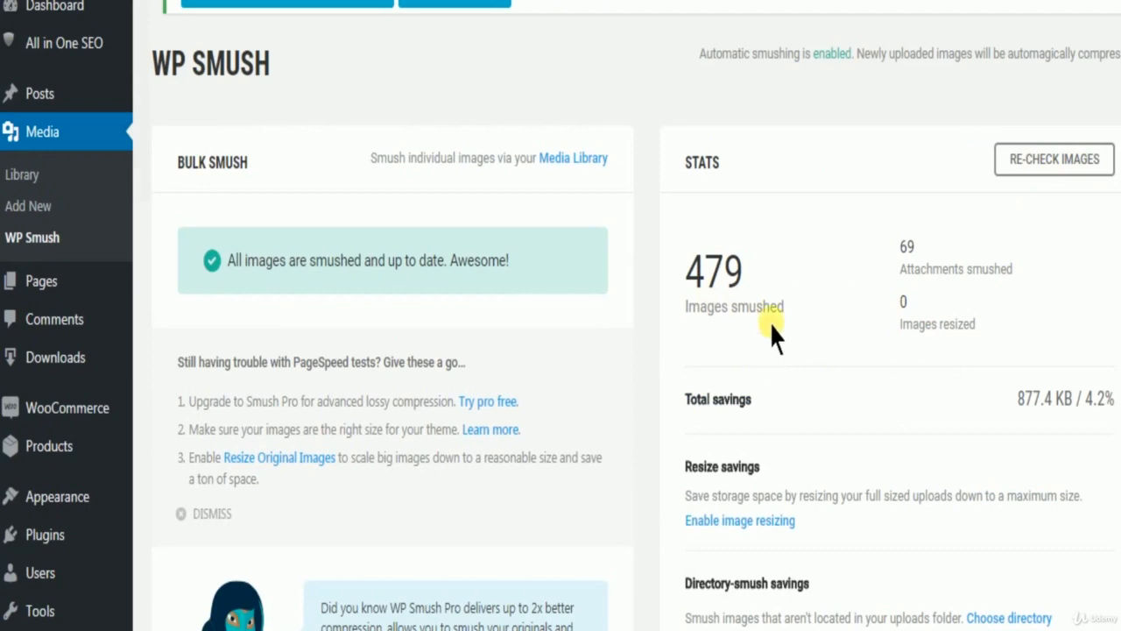
scroll(767, 343, down, 15)
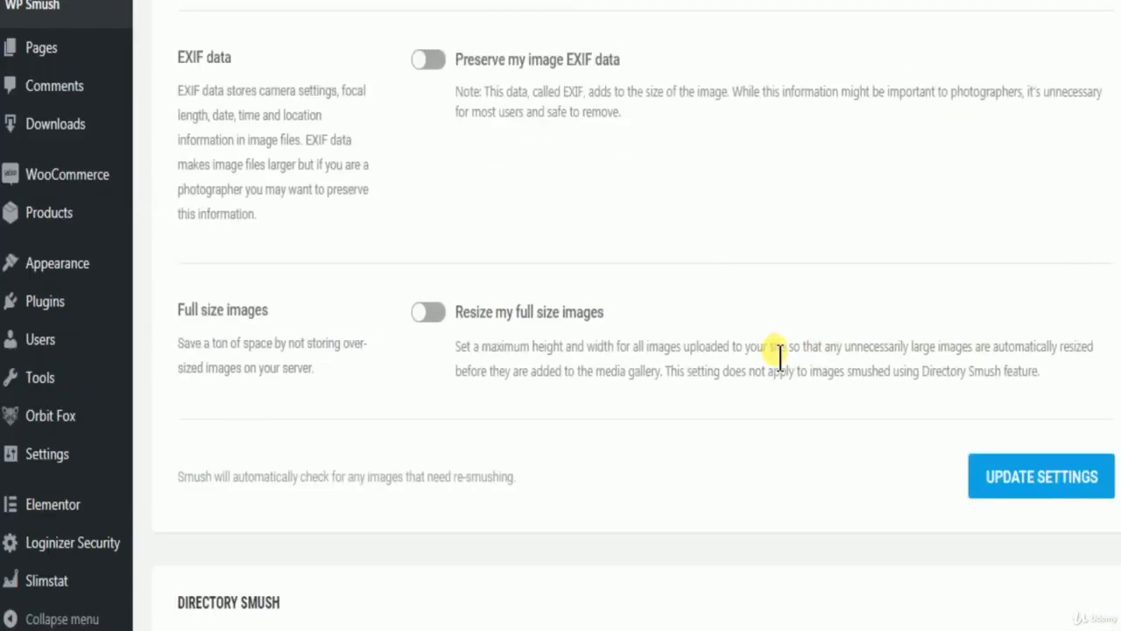
scroll(768, 349, up, 15)
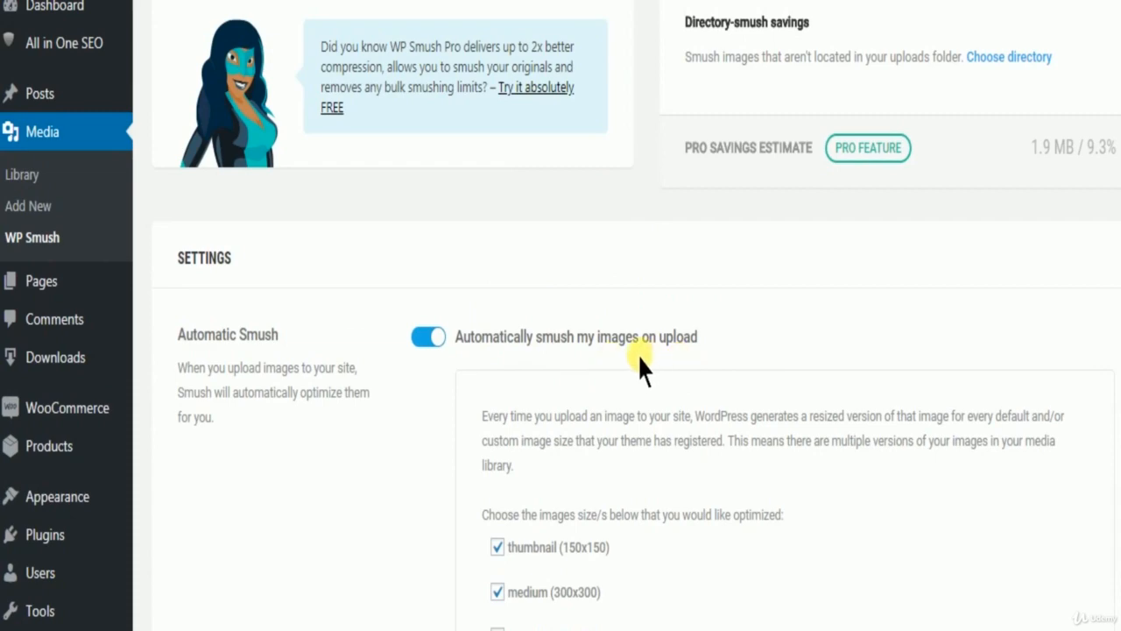
scroll(700, 350, up, 12)
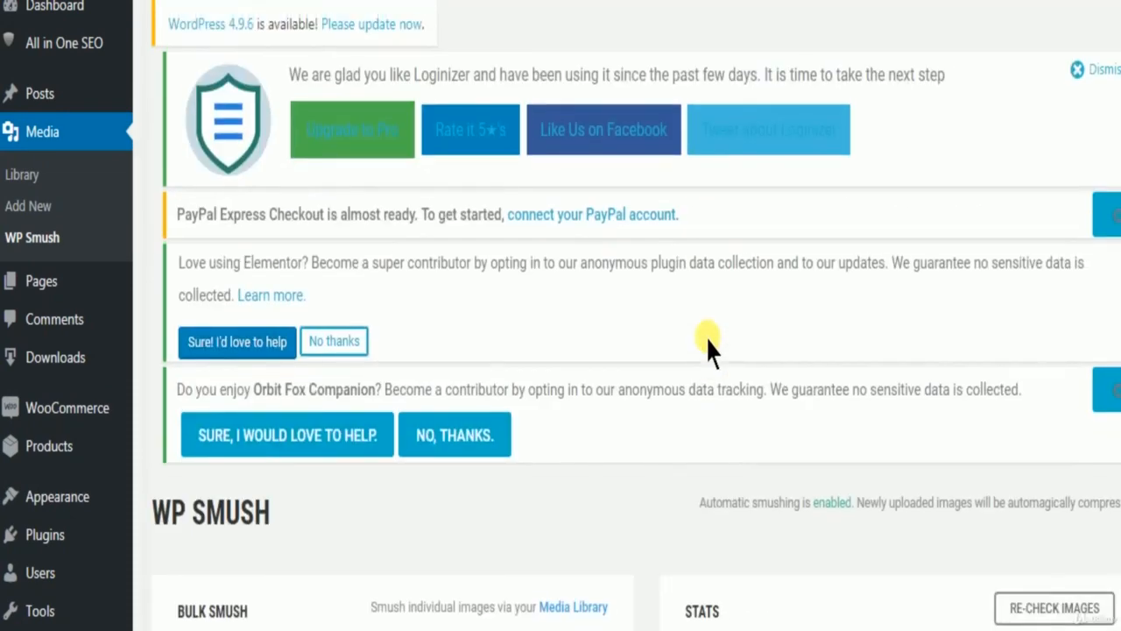
scroll(710, 351, down, 4)
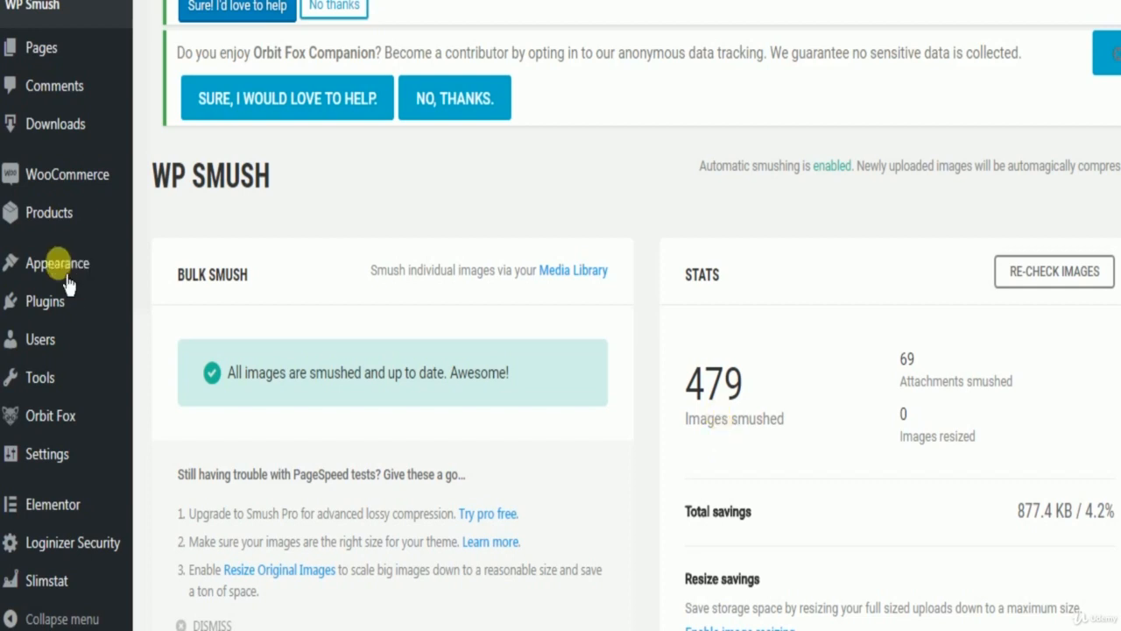
Return to the installed plugins list and examine the shortcode in the WP Sitemap Page description.
mouse_move(51, 322)
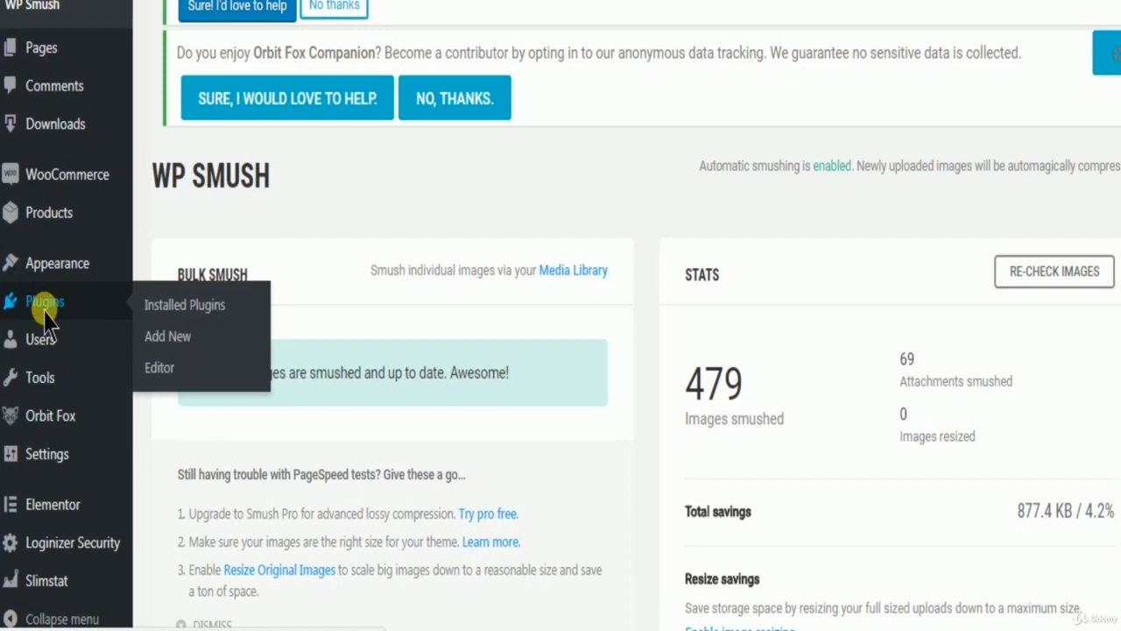
click(48, 306)
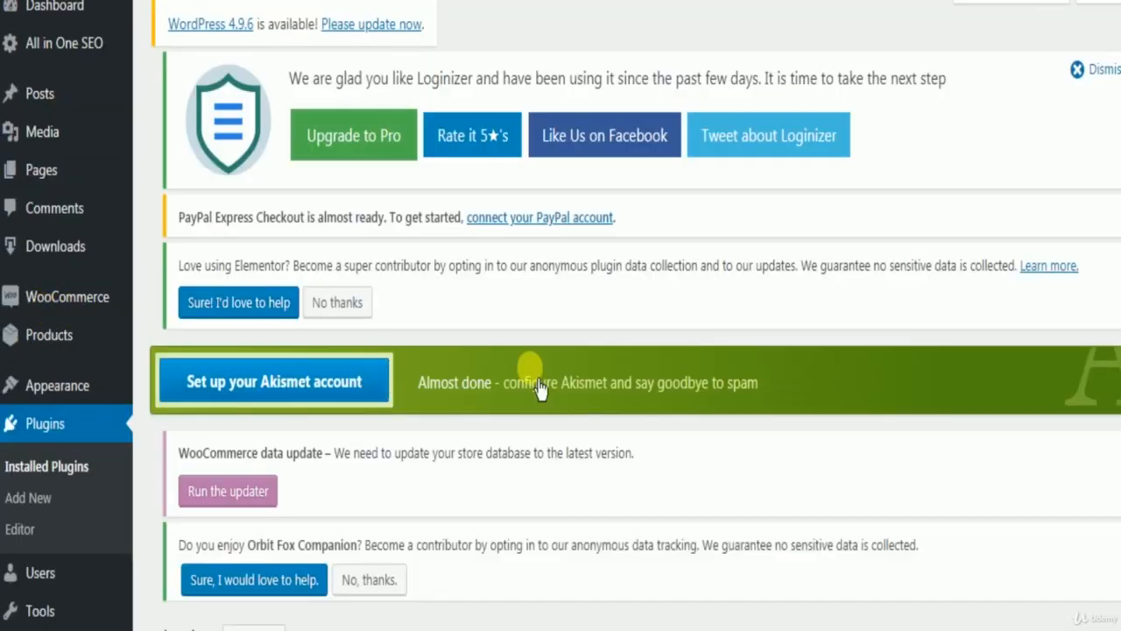
scroll(531, 368, down, 3)
scroll(532, 368, down, 15)
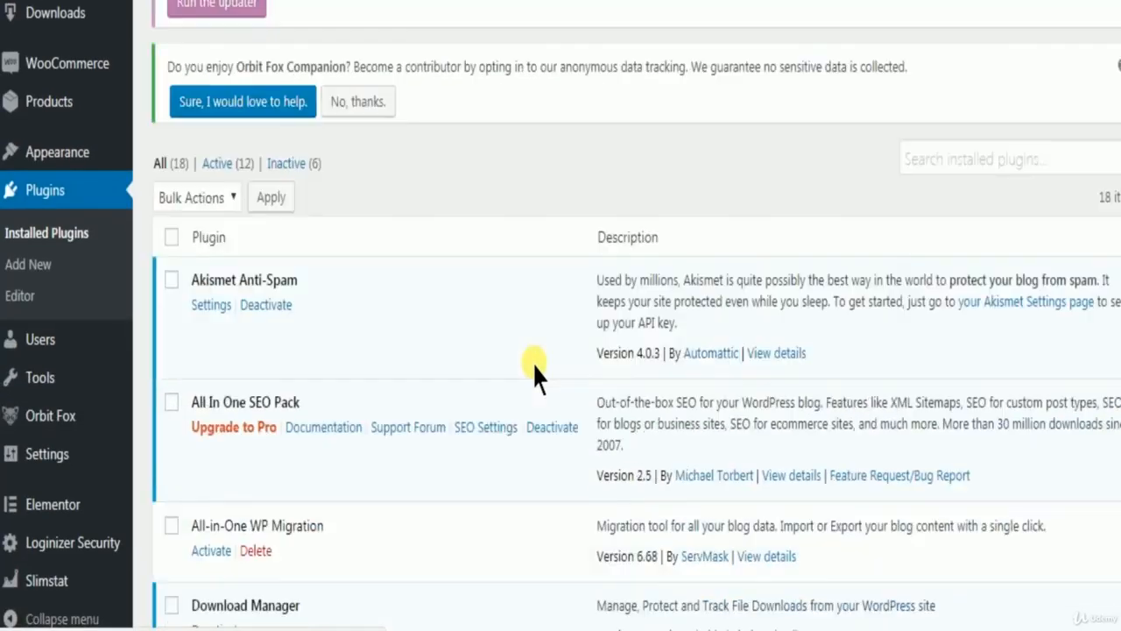
scroll(534, 370, down, 12)
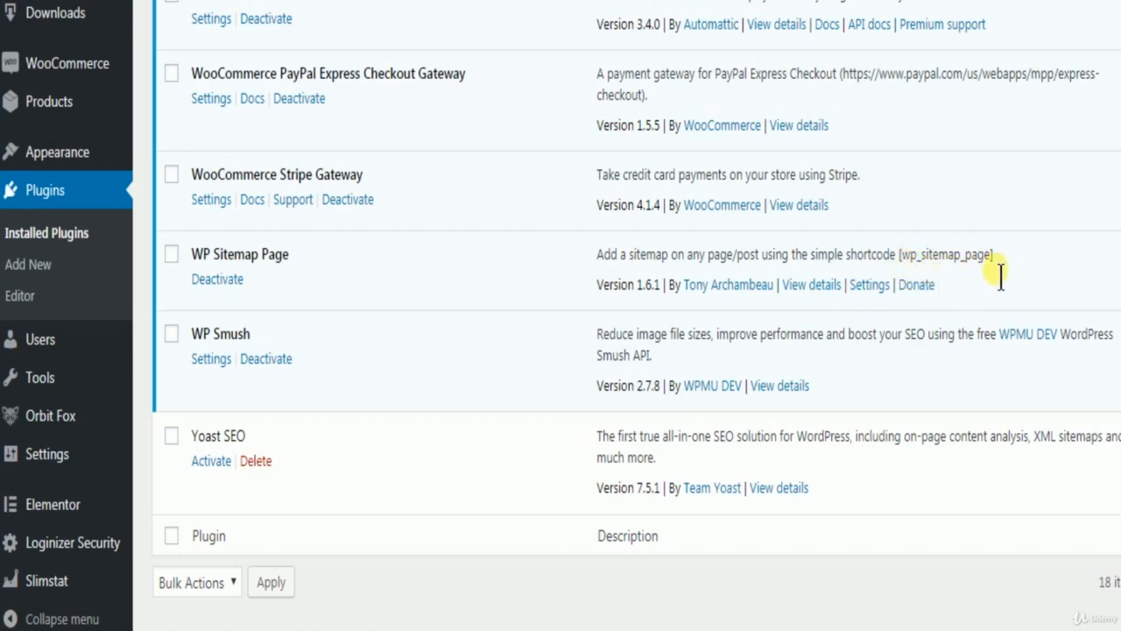
Go to the site's pages and start adding a new page.
scroll(289, 324, up, 5)
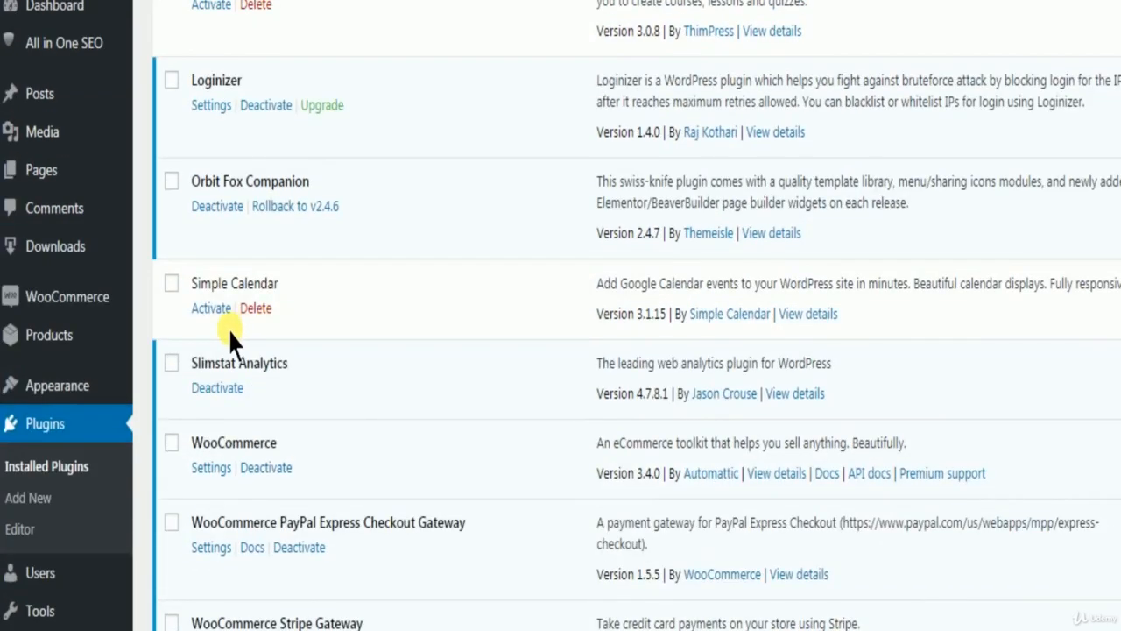
scroll(226, 321, up, 3)
mouse_move(45, 173)
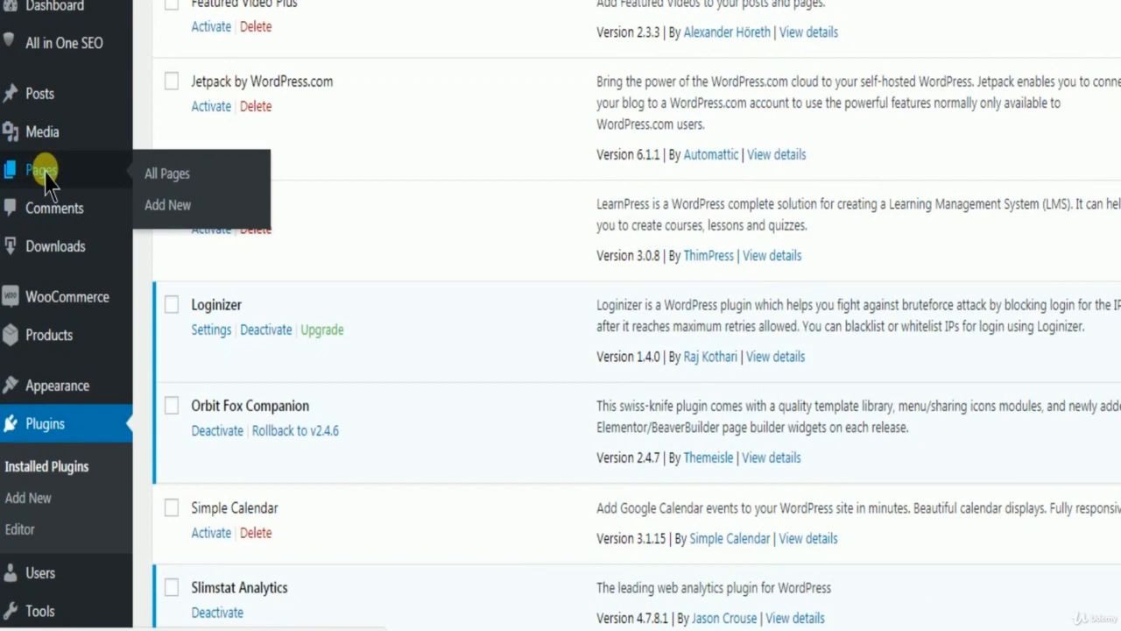
click(42, 170)
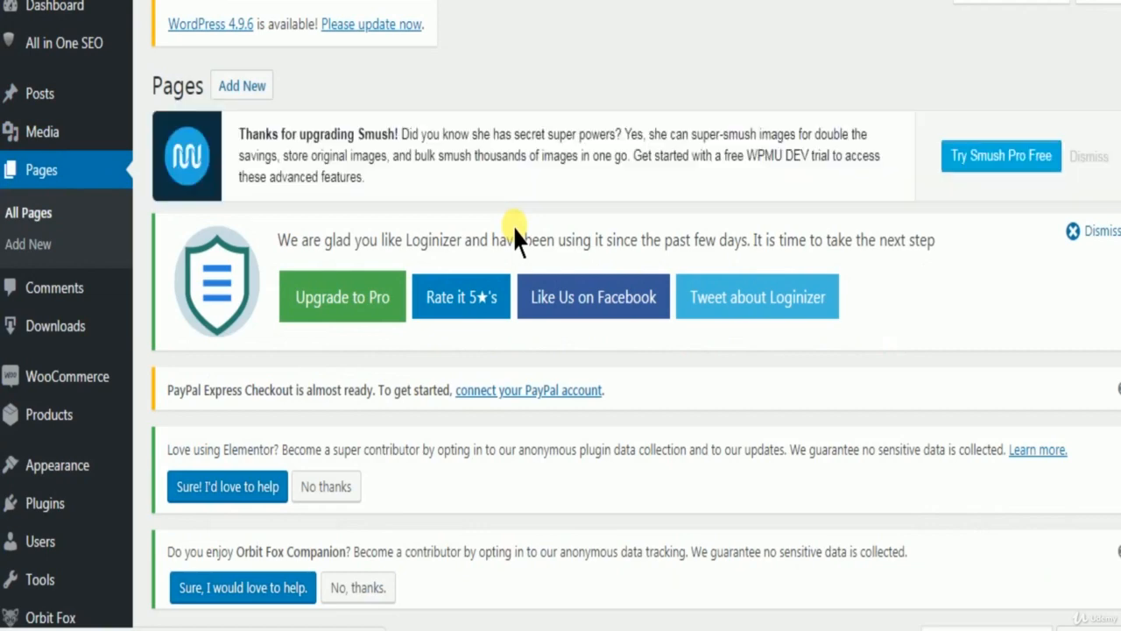
scroll(514, 233, down, 3)
scroll(513, 228, up, 5)
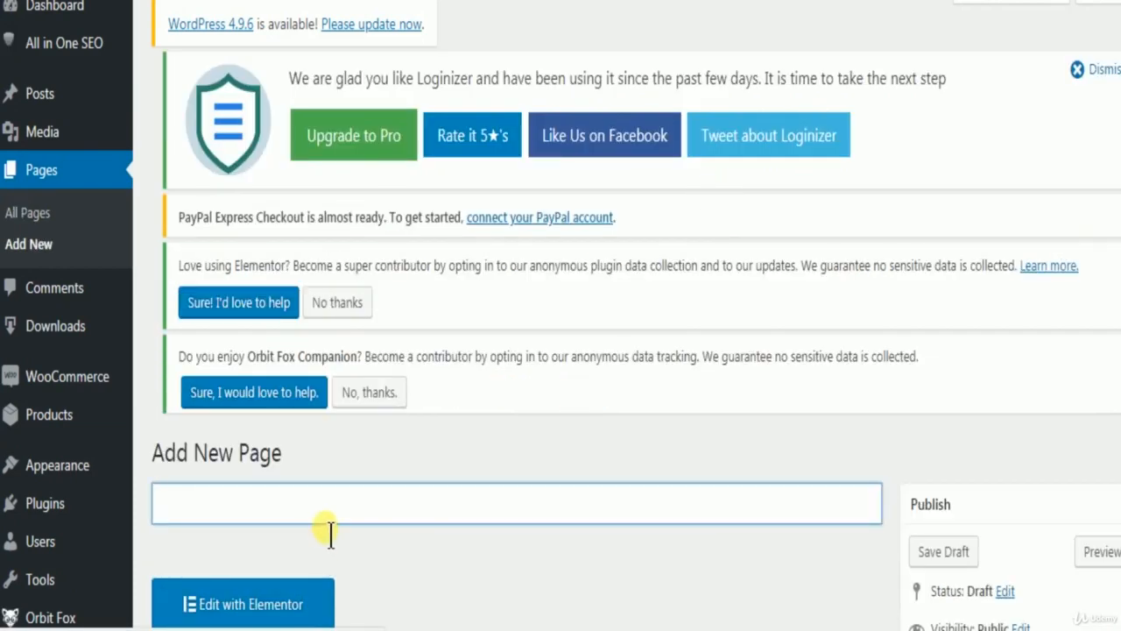
Paste the copied text "WP Sitemap Page" into the body of the new page.
scroll(320, 525, down, 3)
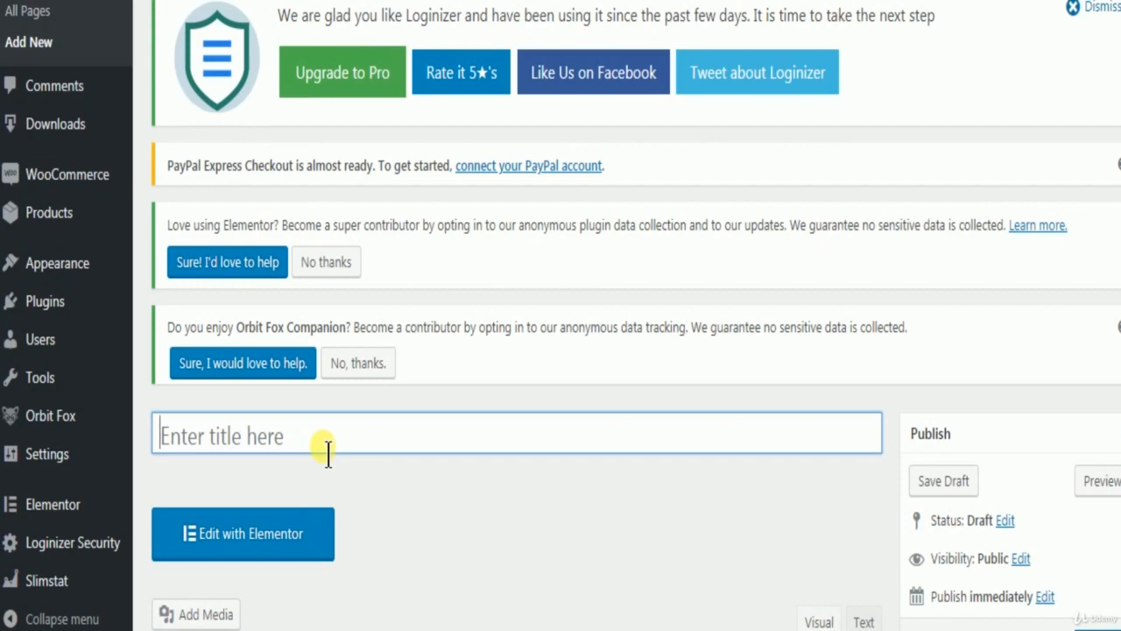
scroll(327, 449, down, 3)
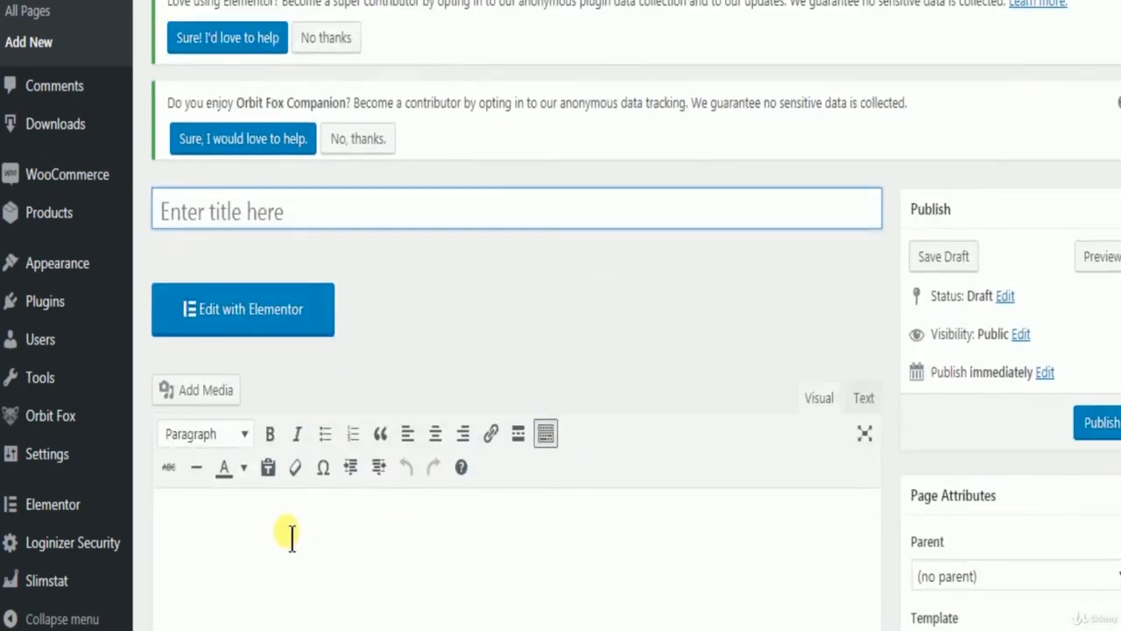
click(270, 544)
right_click(258, 529)
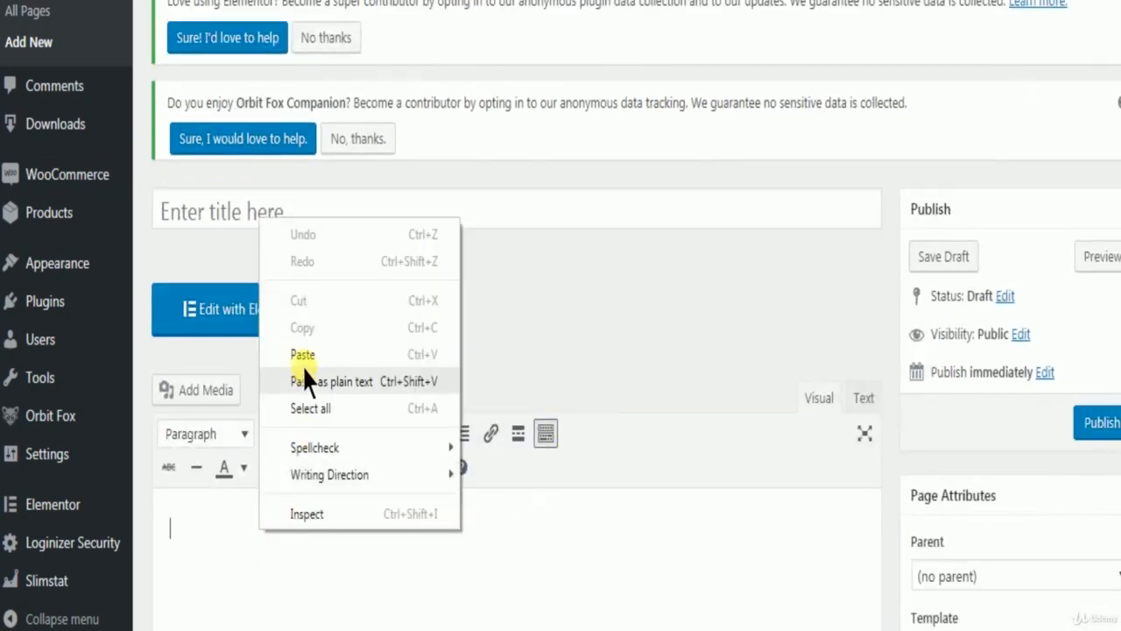
click(302, 355)
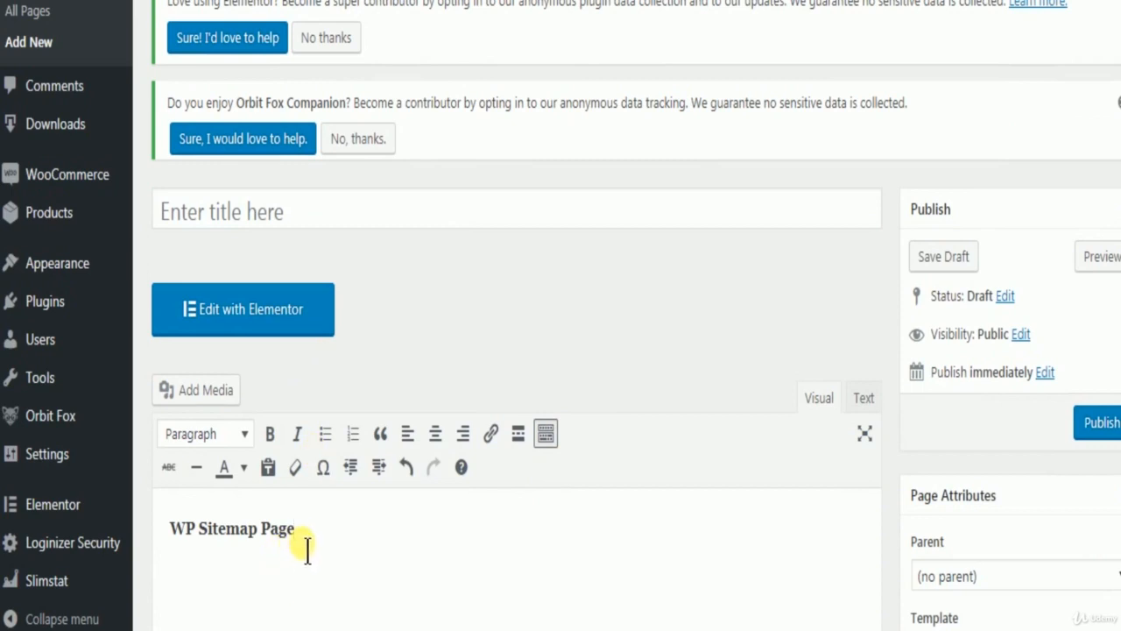
Rewrite the sitemap text in the new page's body as "(WP-sitemap-page)", with hyphens between the words and surrounding parentheses.
key(BackSpace)
key(BackSpace)
key(BackSpace)
key(BackSpace)
key(BackSpace)
key(BackSpace)
key(BackSpace)
key(BackSpace)
key(BackSpace)
key(BackSpace)
key(BackSpace)
key(BackSpace)
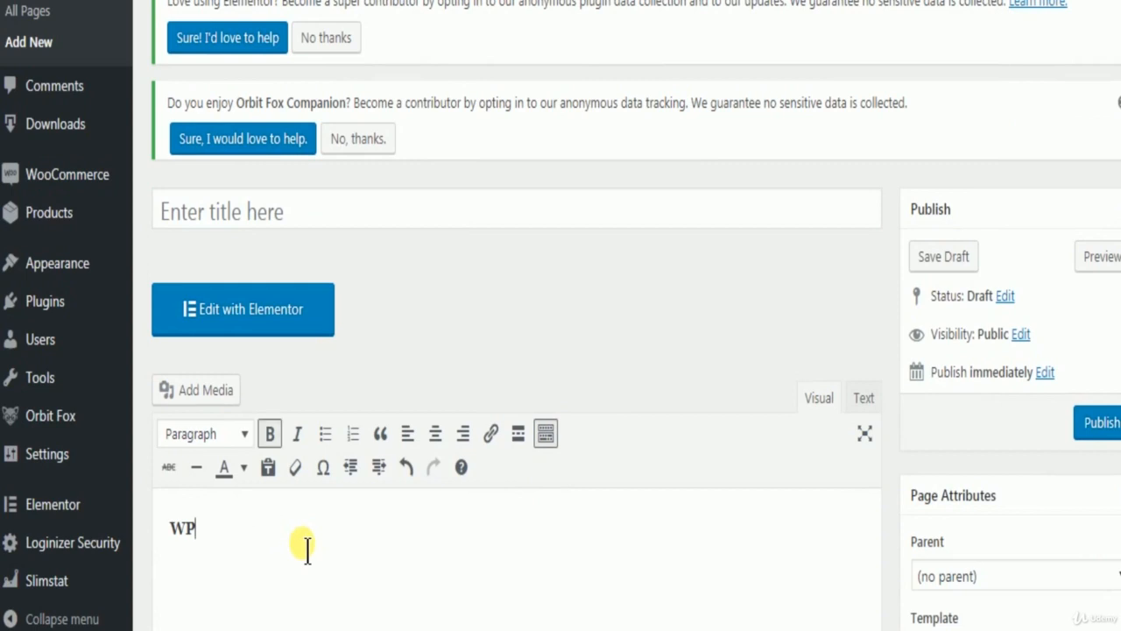
text(-sitemap)
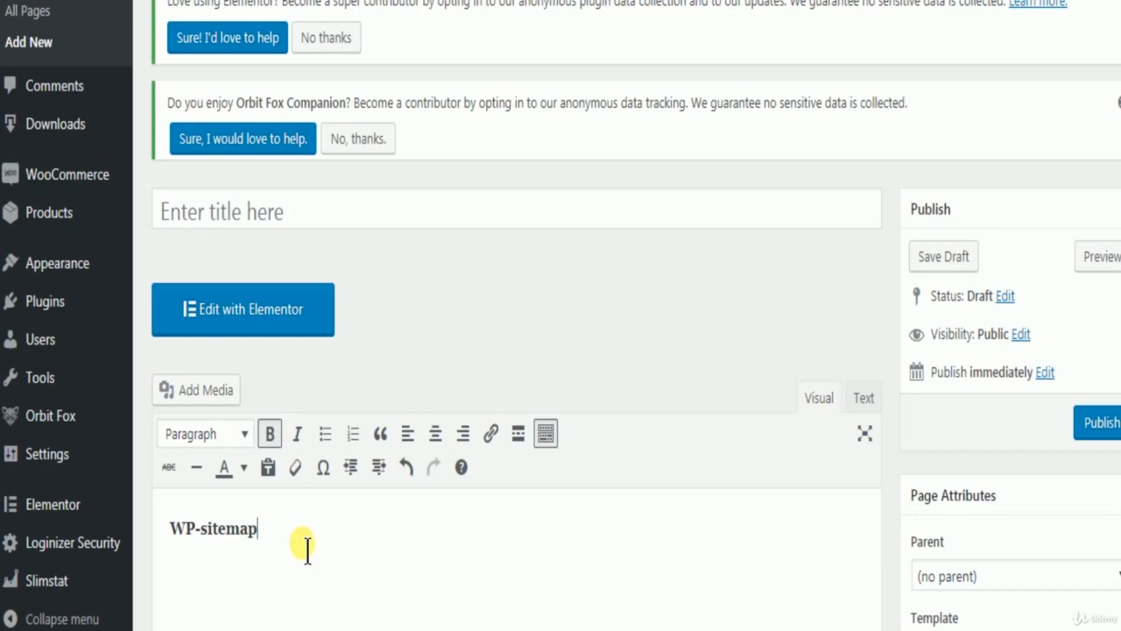
text(-page)
click(175, 531)
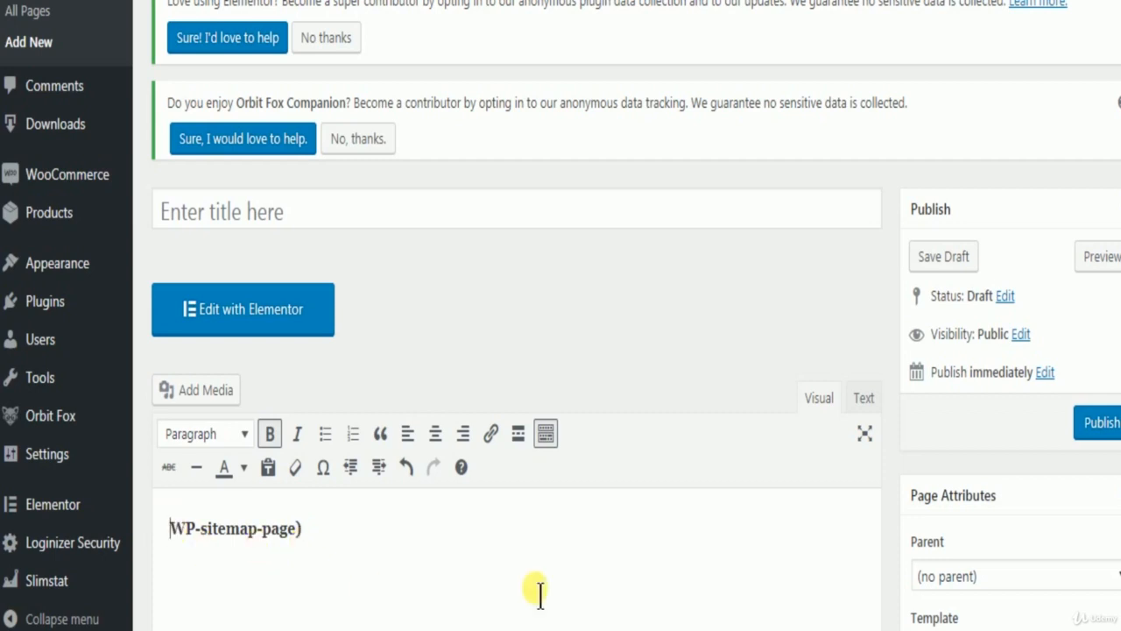
text(()
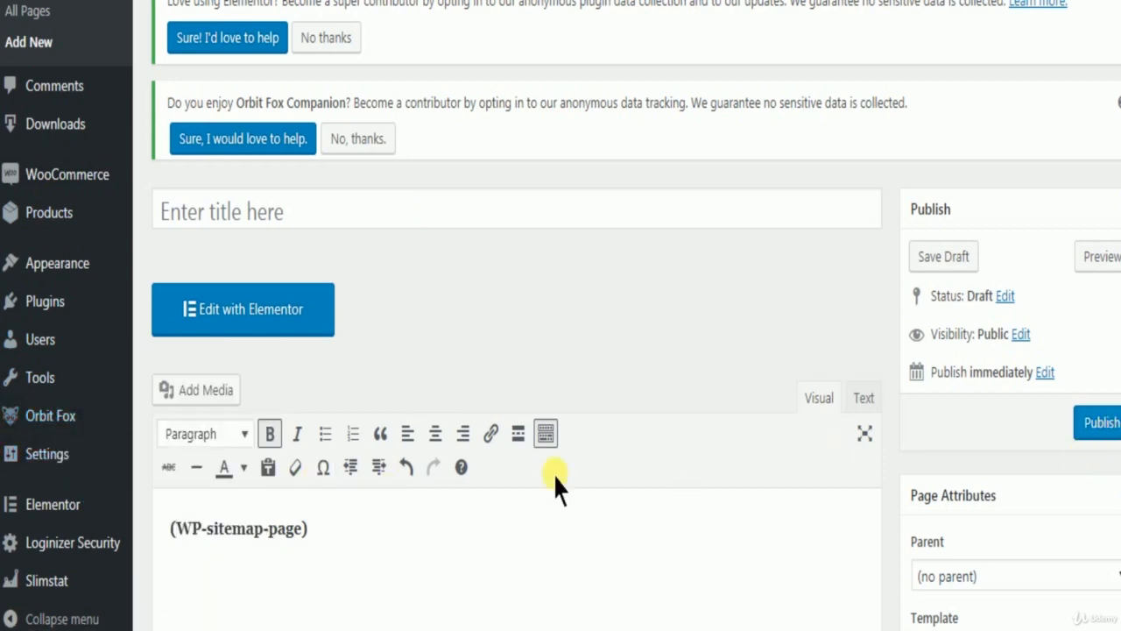
Delete the whole "(WP-sitemap-page)" text from the body of the new page.
drag(362, 531, 85, 508)
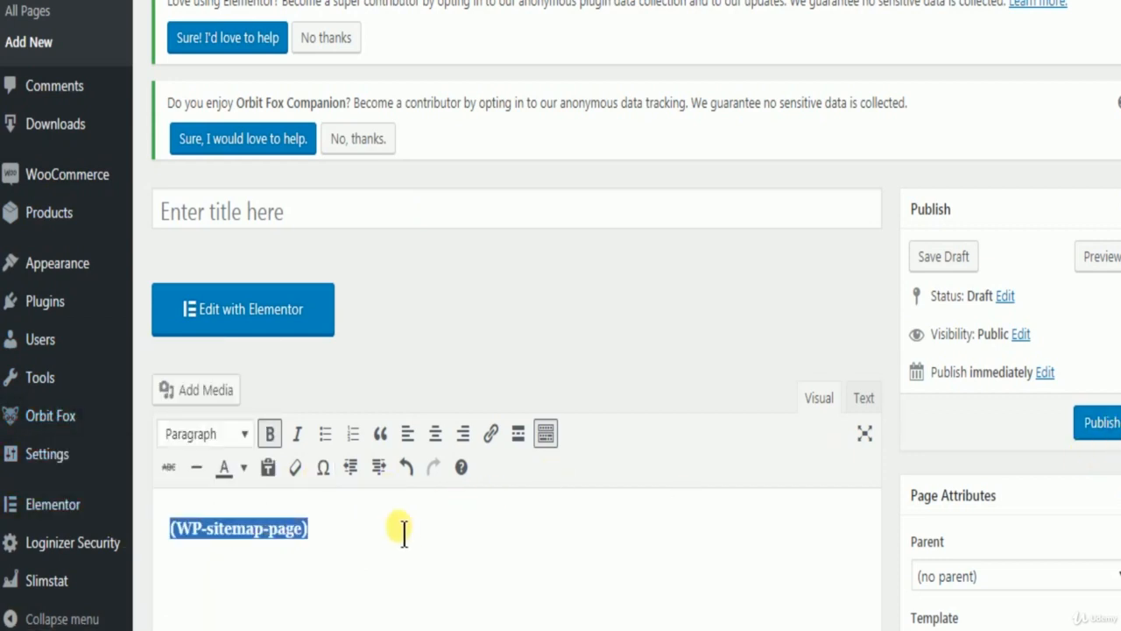
key(BackSpace)
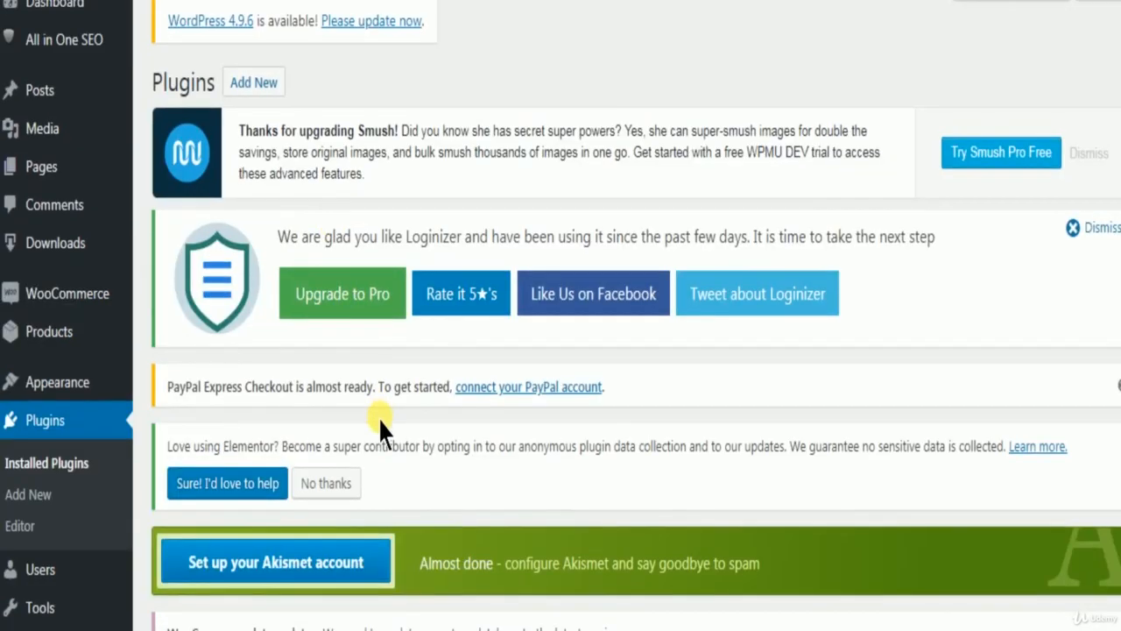
Find WP Sitemap Page in the installed plugins list and open its plugin details.
scroll(412, 447, down, 3)
scroll(412, 447, down, 1)
scroll(413, 457, down, 3)
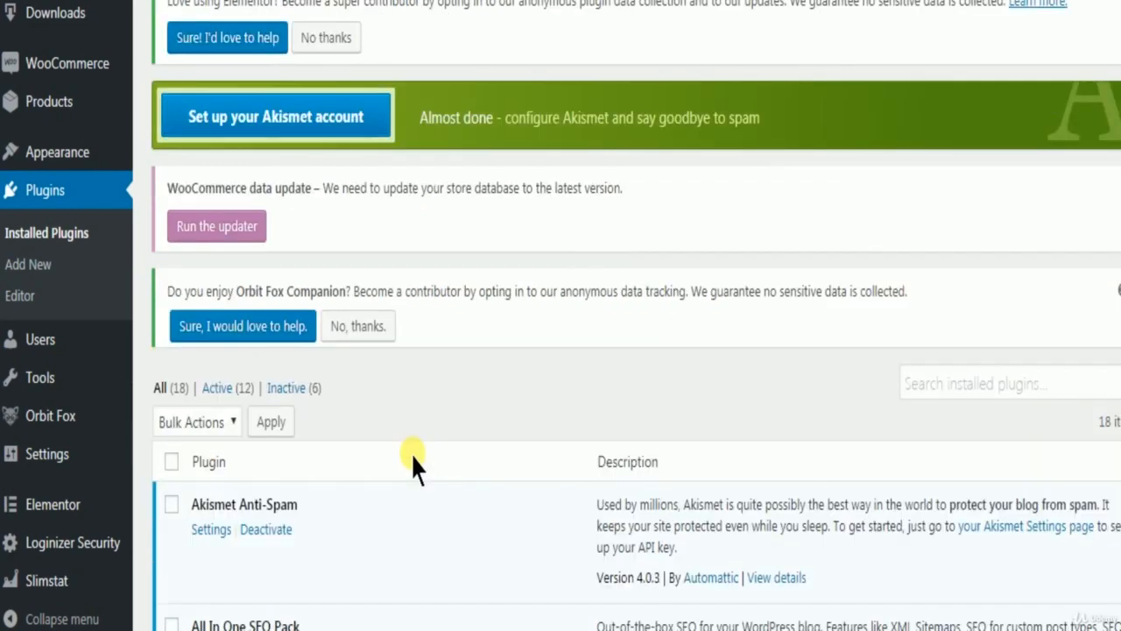
scroll(413, 464, down, 20)
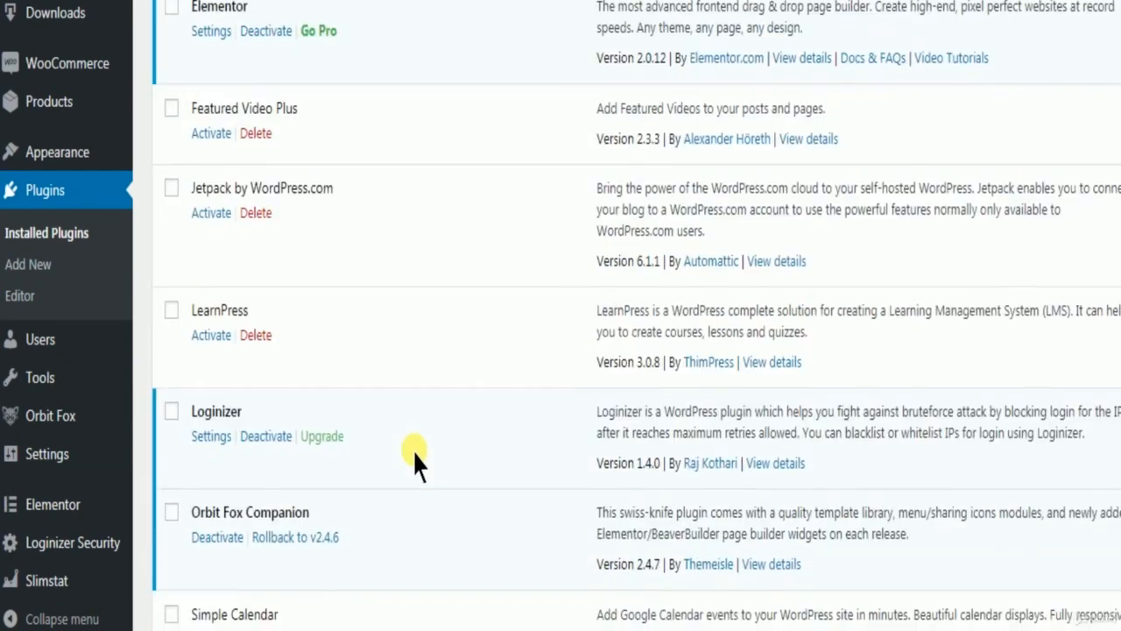
scroll(416, 464, down, 1)
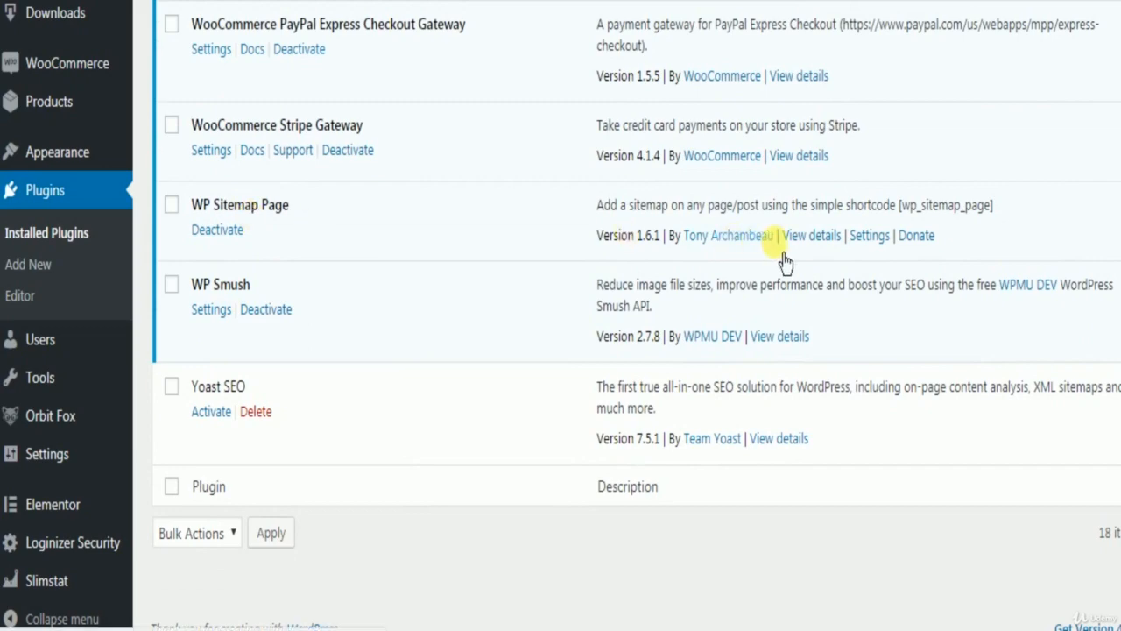
click(811, 237)
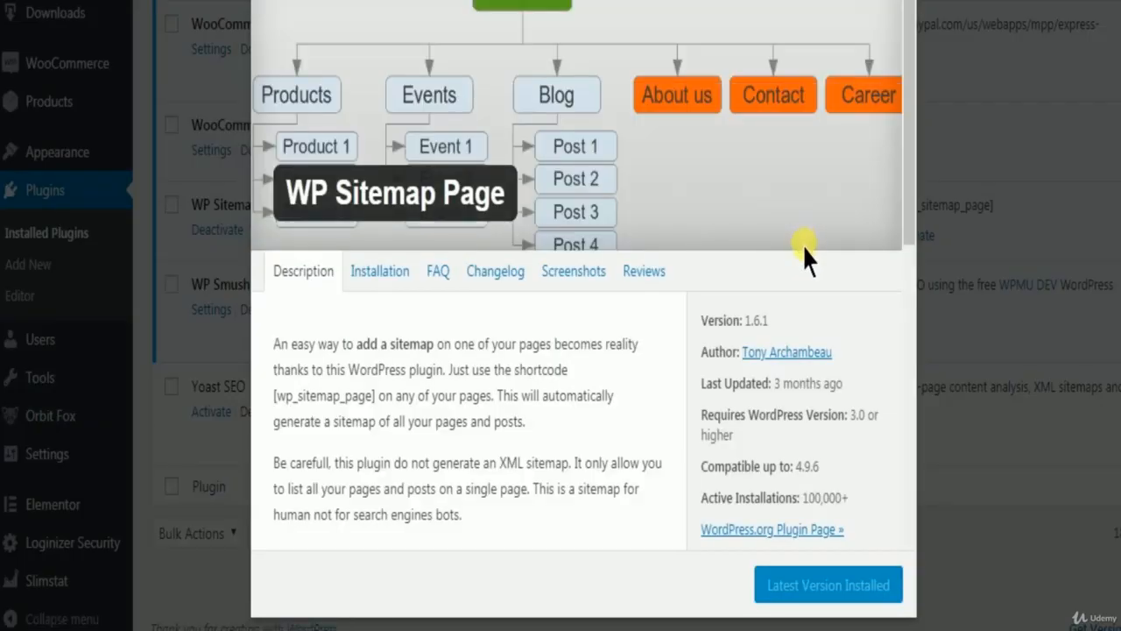
Select the [wp_sitemap_page] shortcode text in the plugin description and return to the installed plugins list.
scroll(427, 504, down, 1)
scroll(427, 504, down, 3)
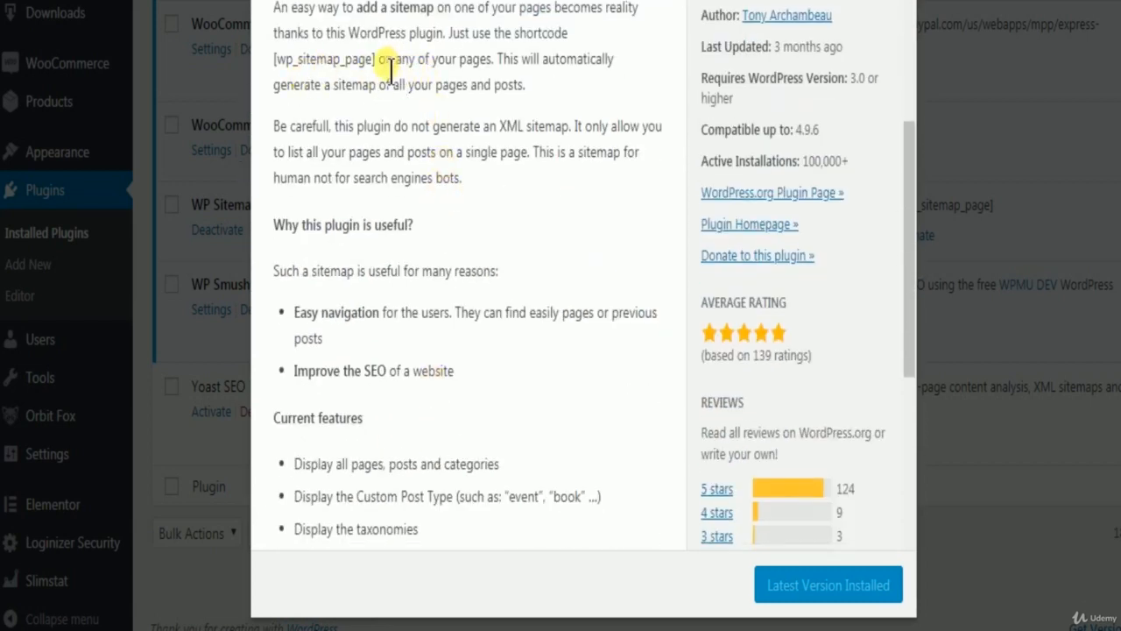
drag(382, 65, 320, 81)
drag(320, 82, 263, 72)
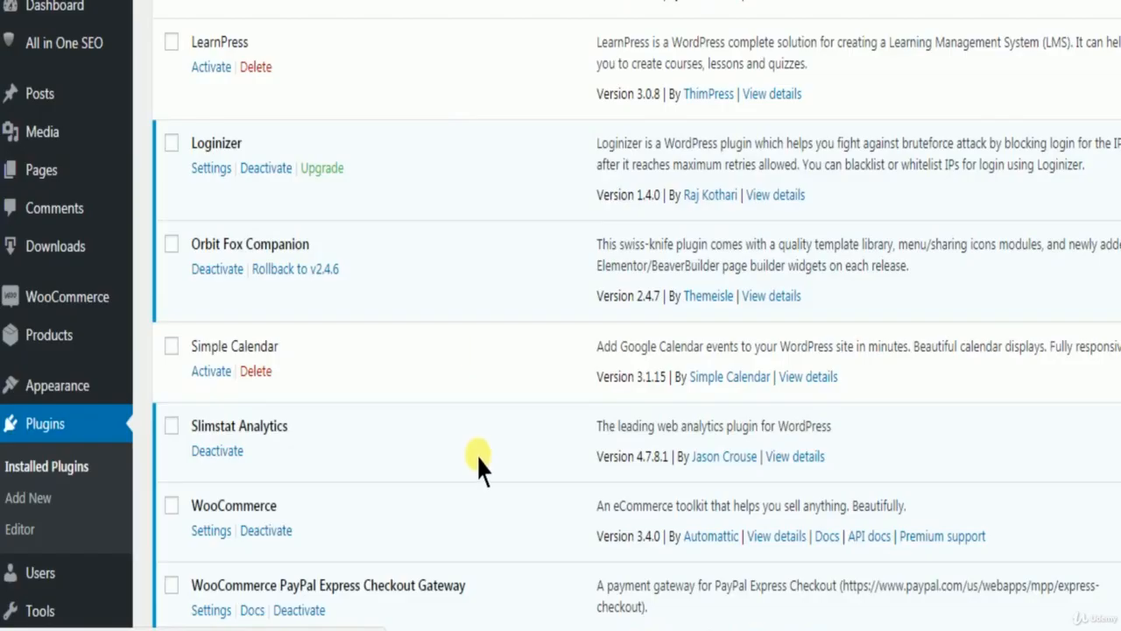
scroll(478, 459, up, 6)
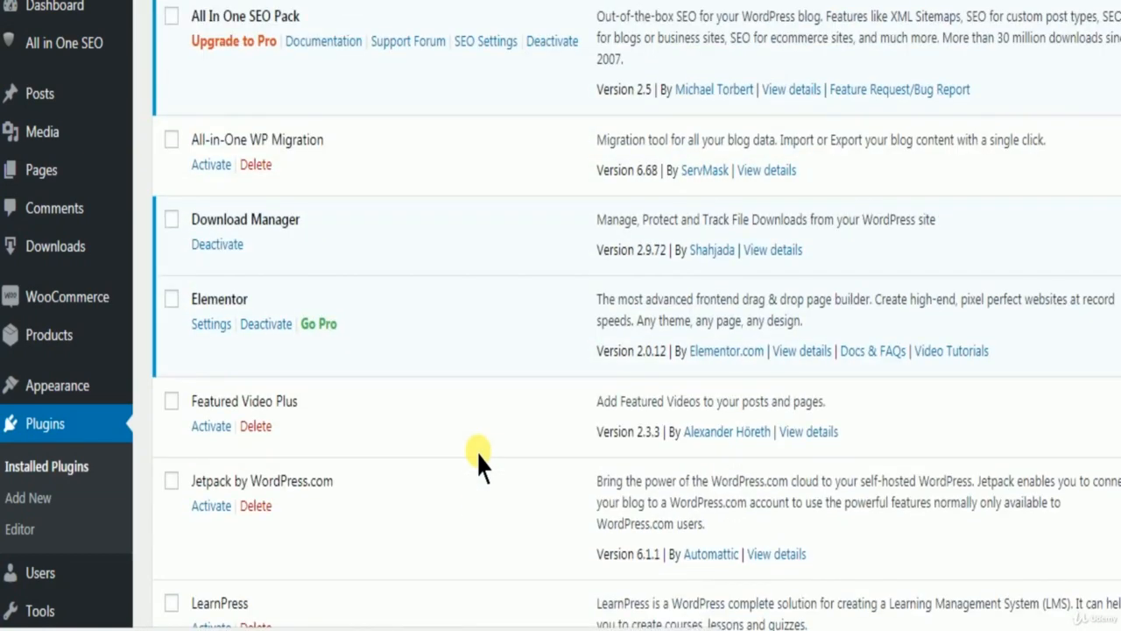
scroll(458, 451, up, 10)
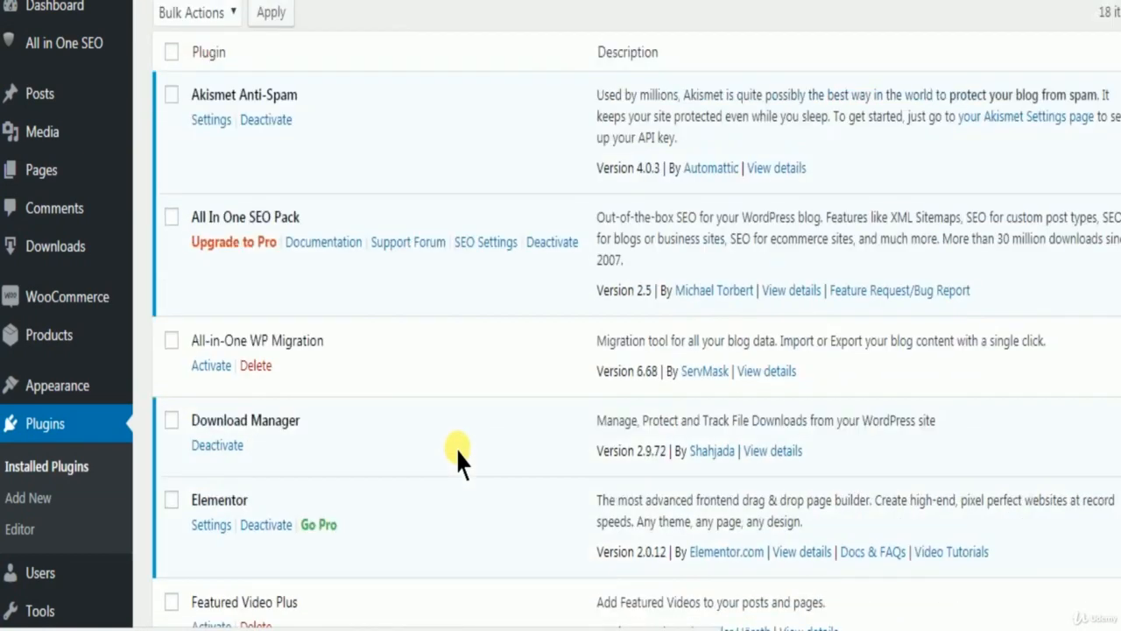